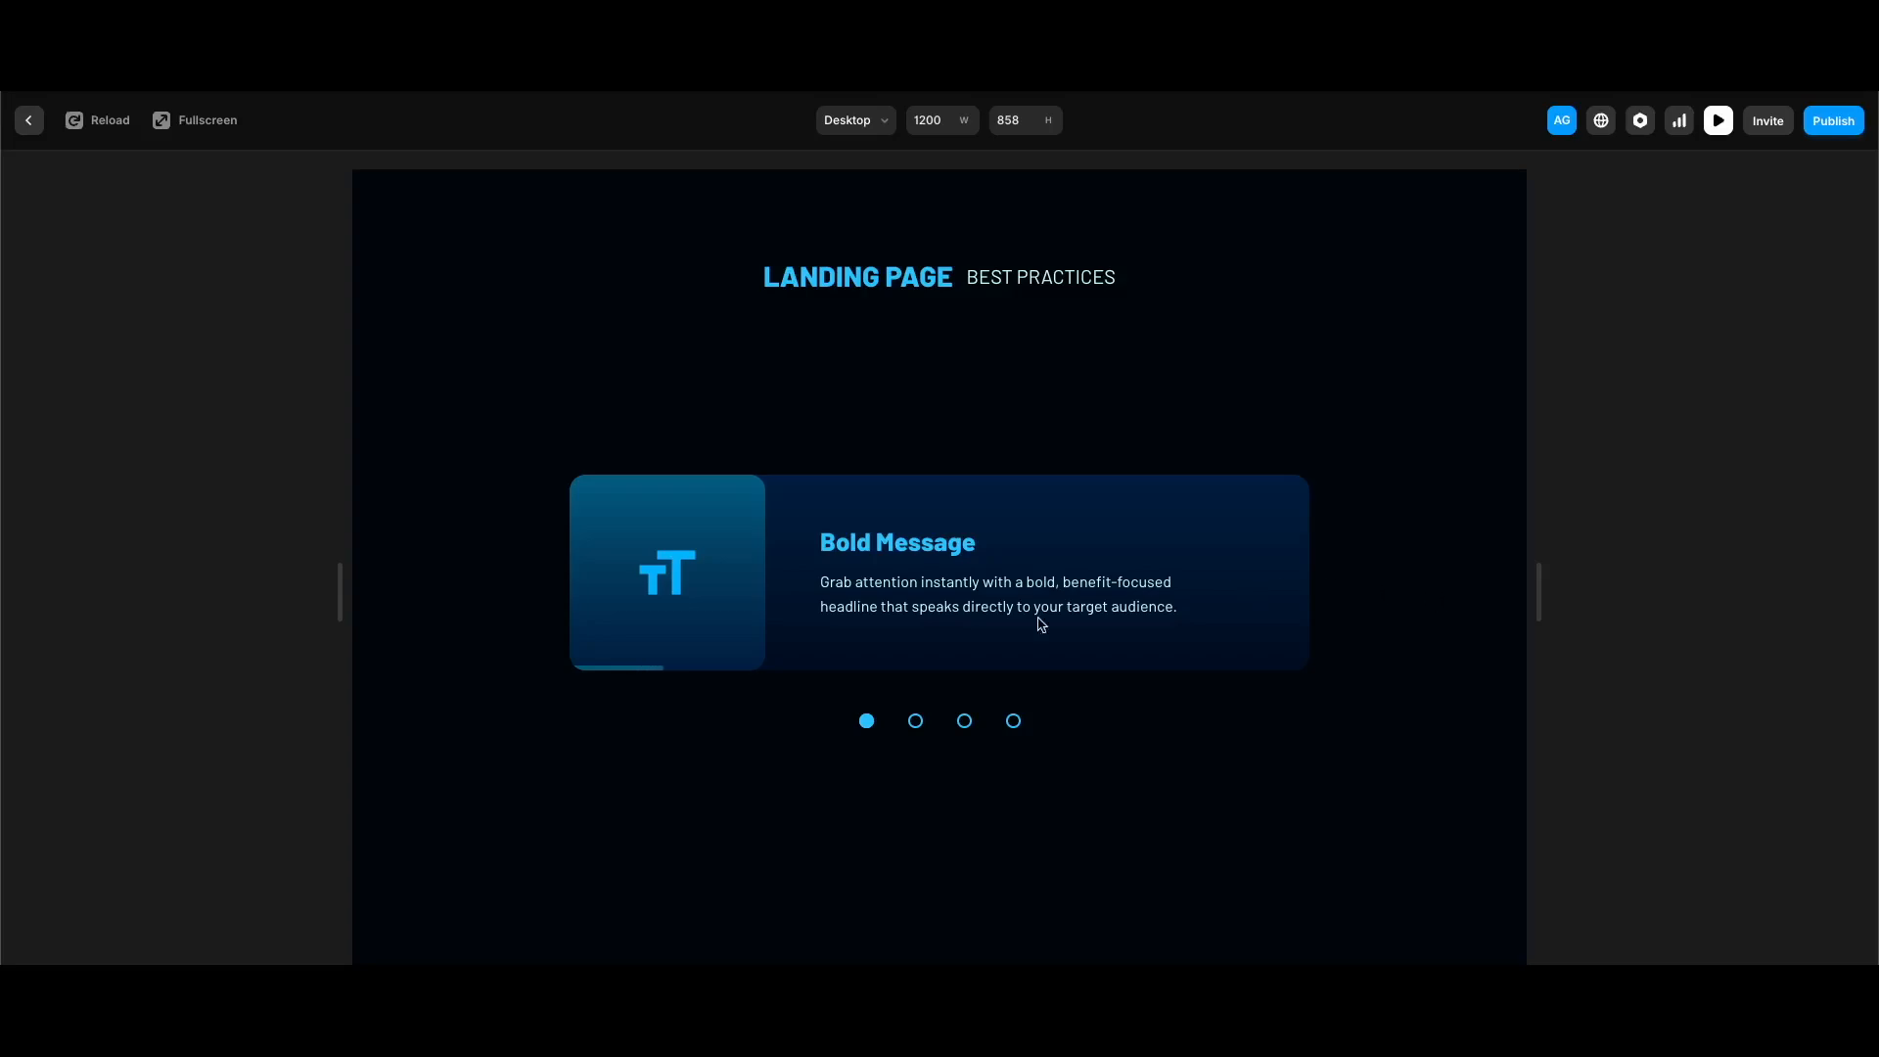
Step: Test the slider in the preview by switching between slides with the navigation dots
left_click(915, 724)
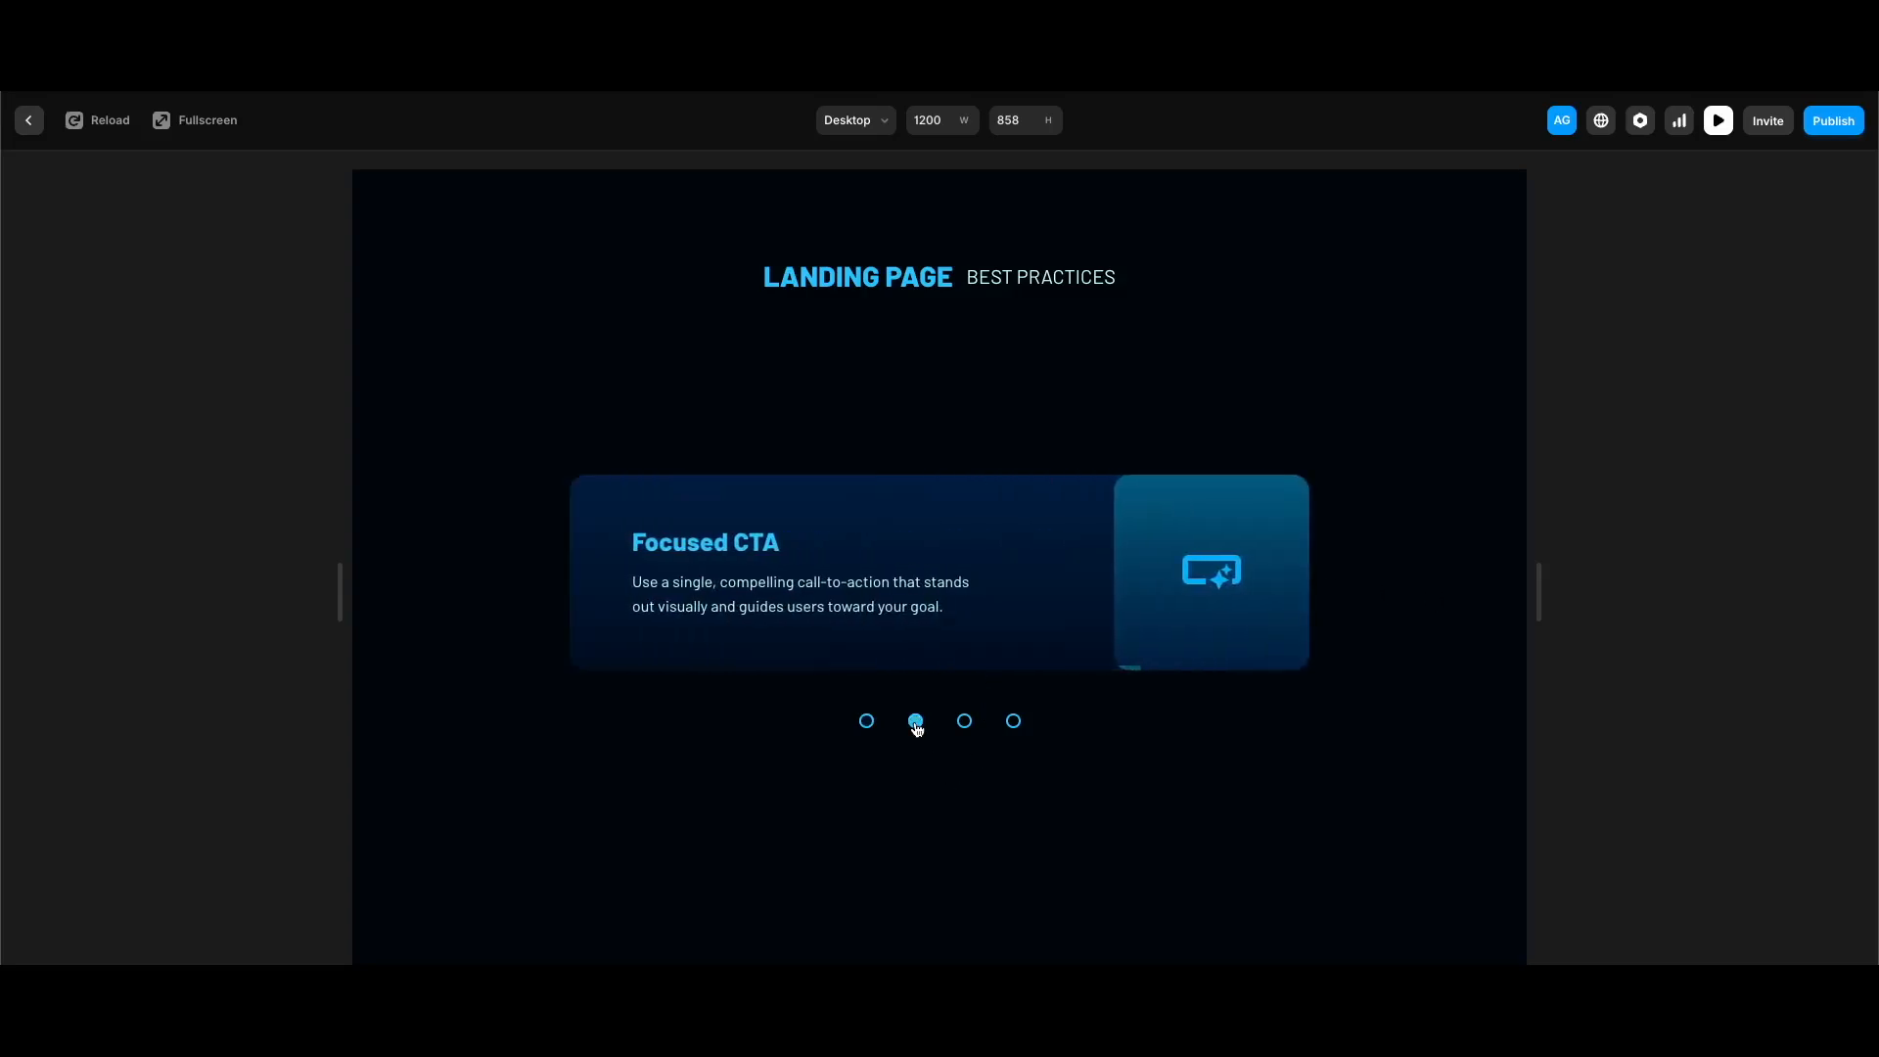
left_click(967, 724)
left_click(866, 721)
left_click(1013, 722)
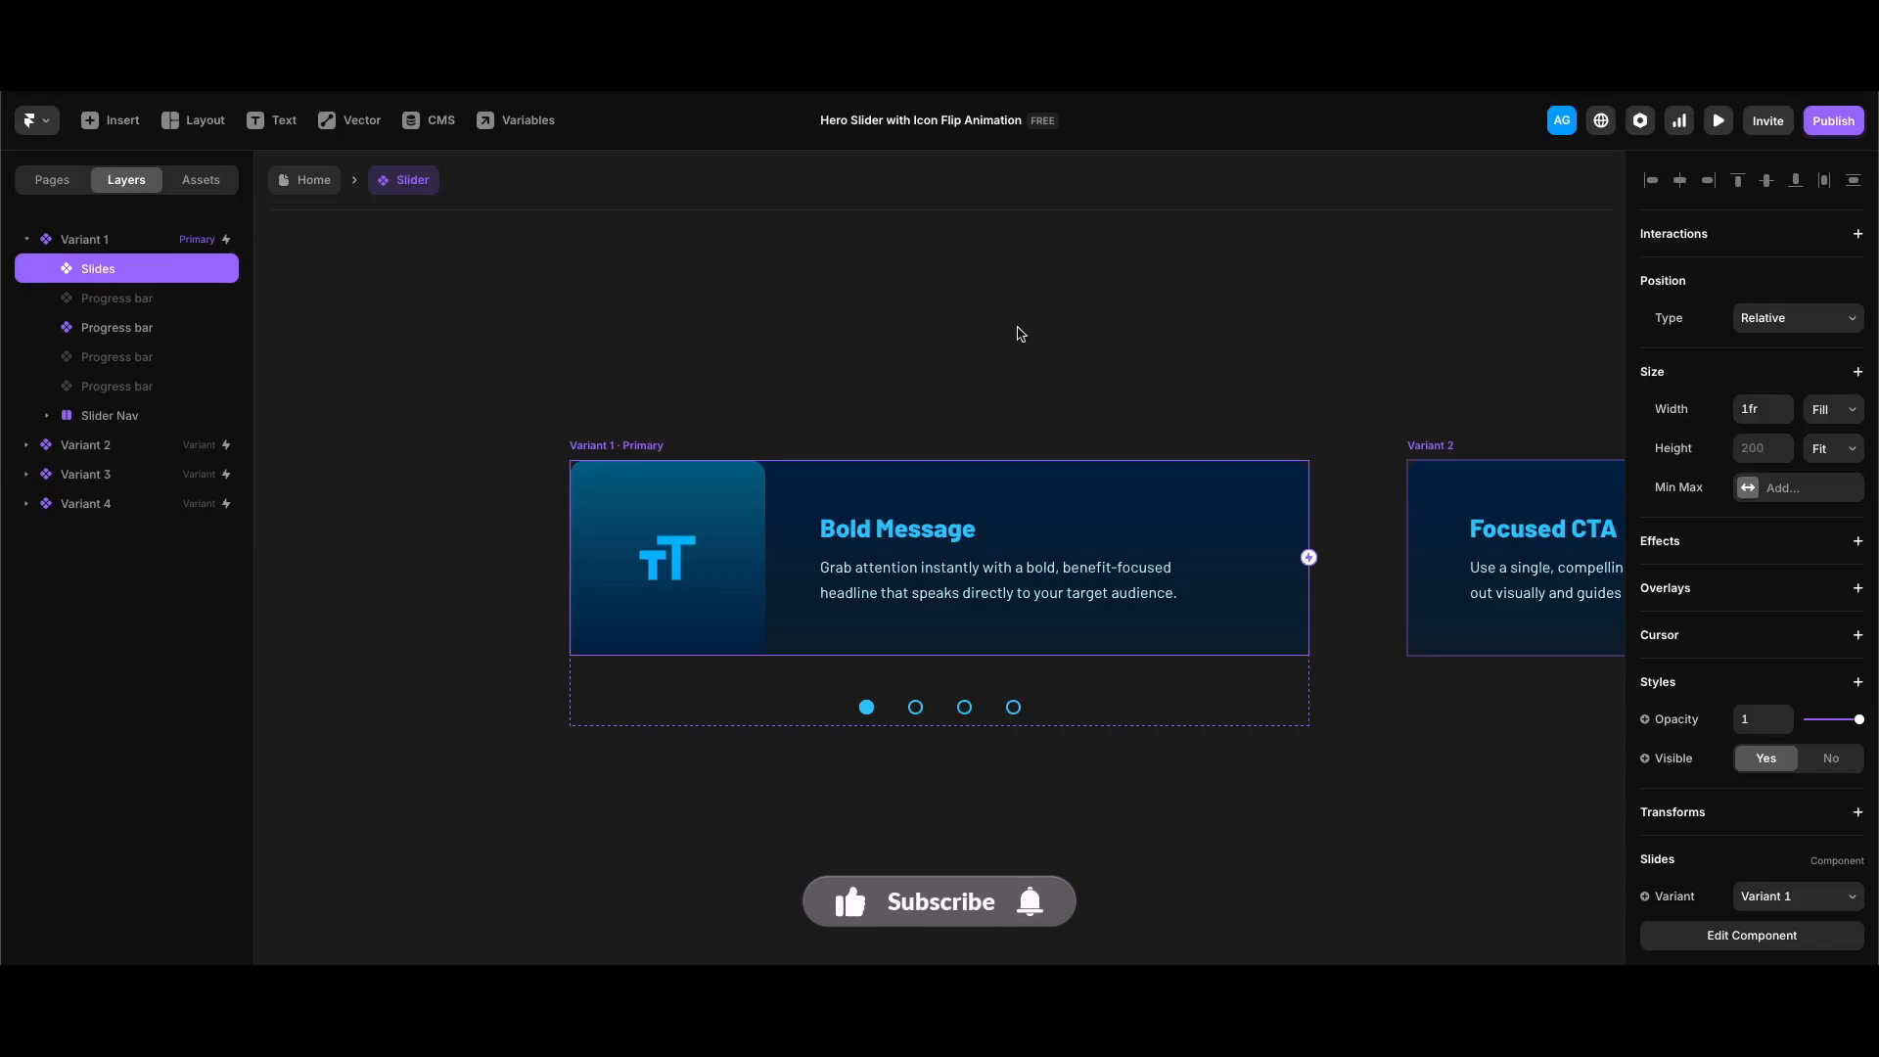
Step: Open the Slides component for editing, then open the Slide component nested in its primary variant
left_click(1743, 945)
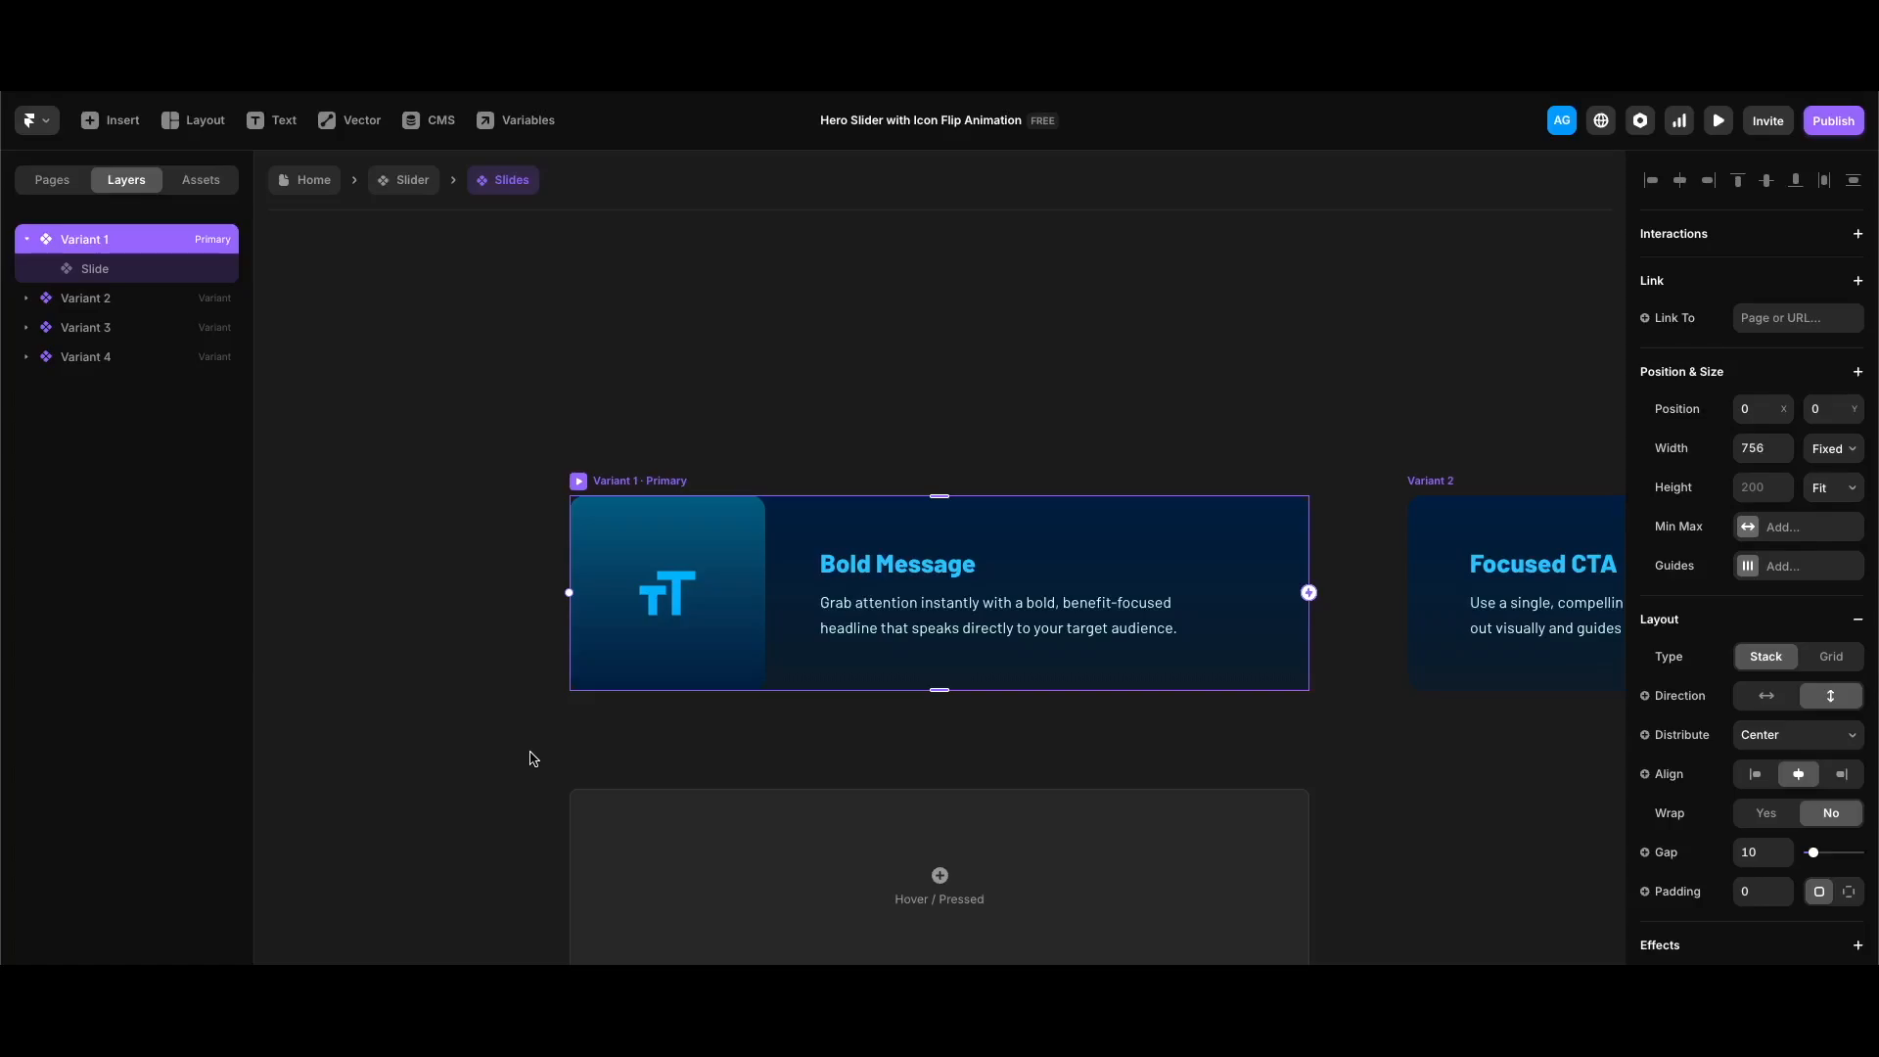
left_click(133, 271)
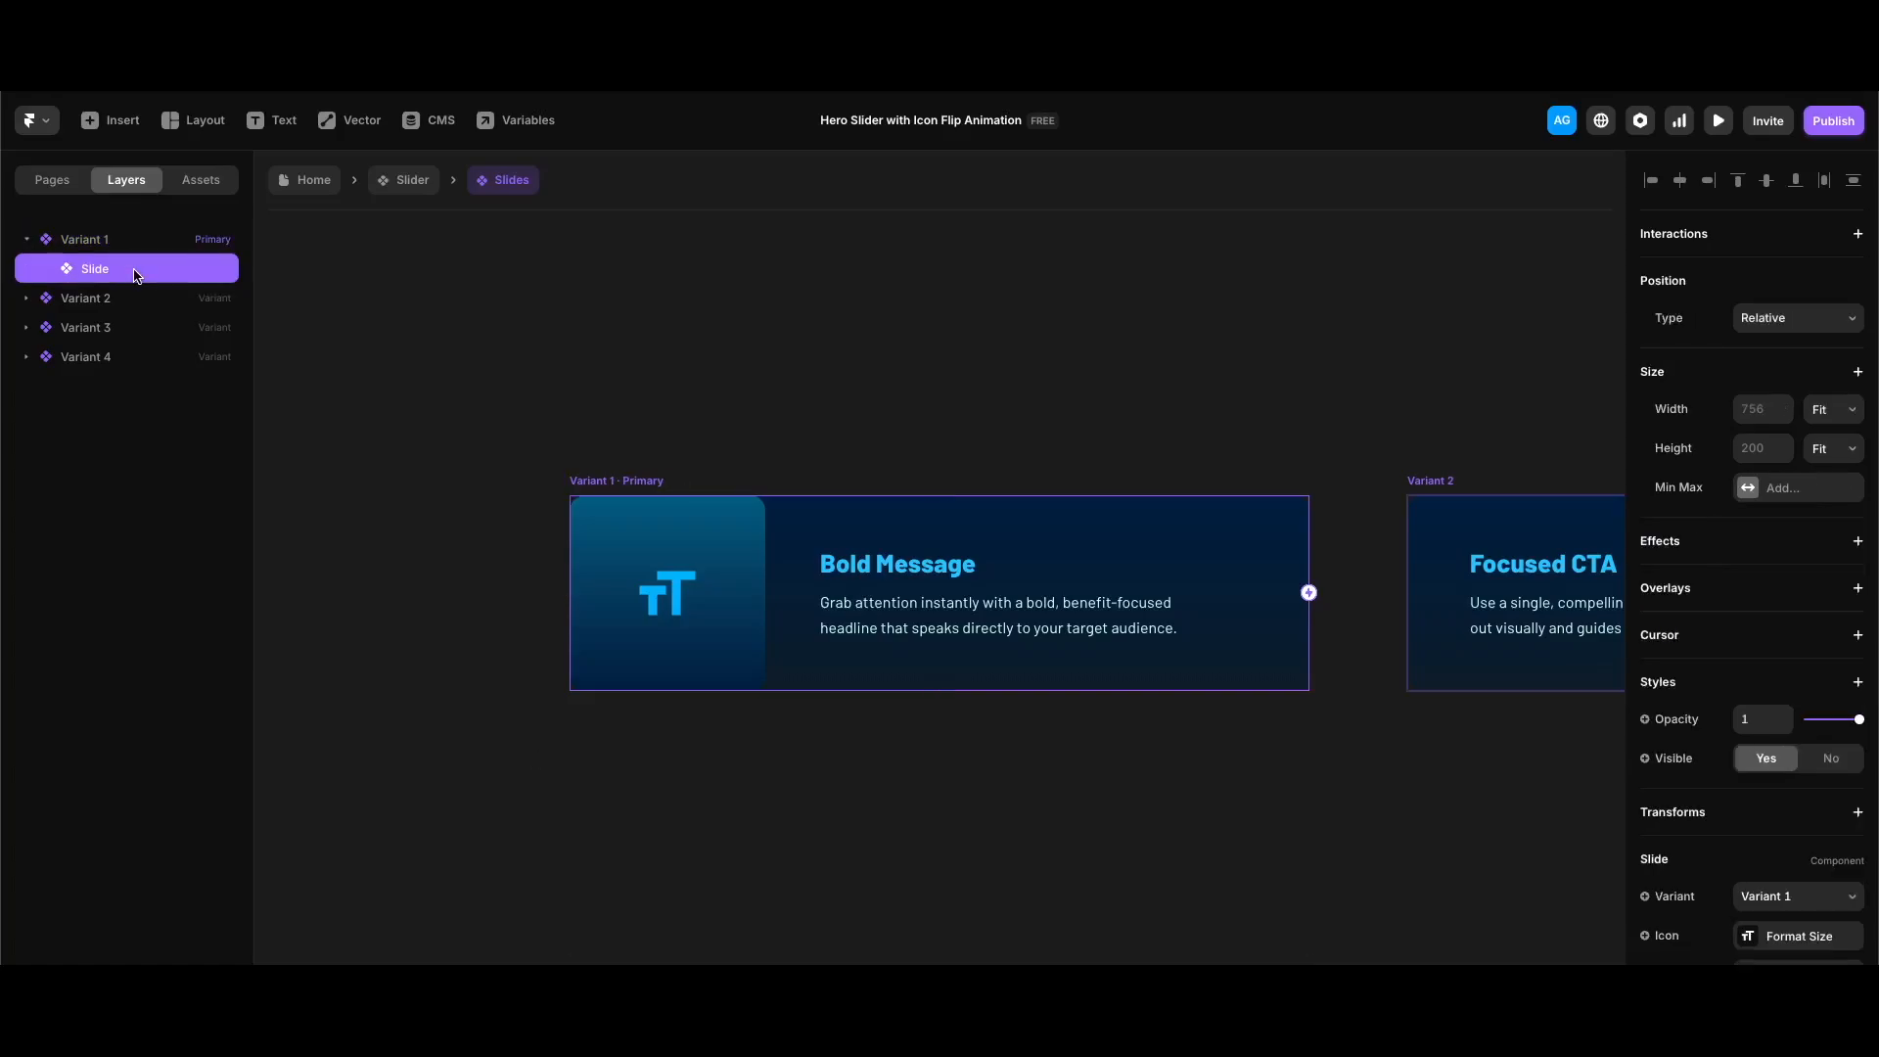
double_click(630, 497)
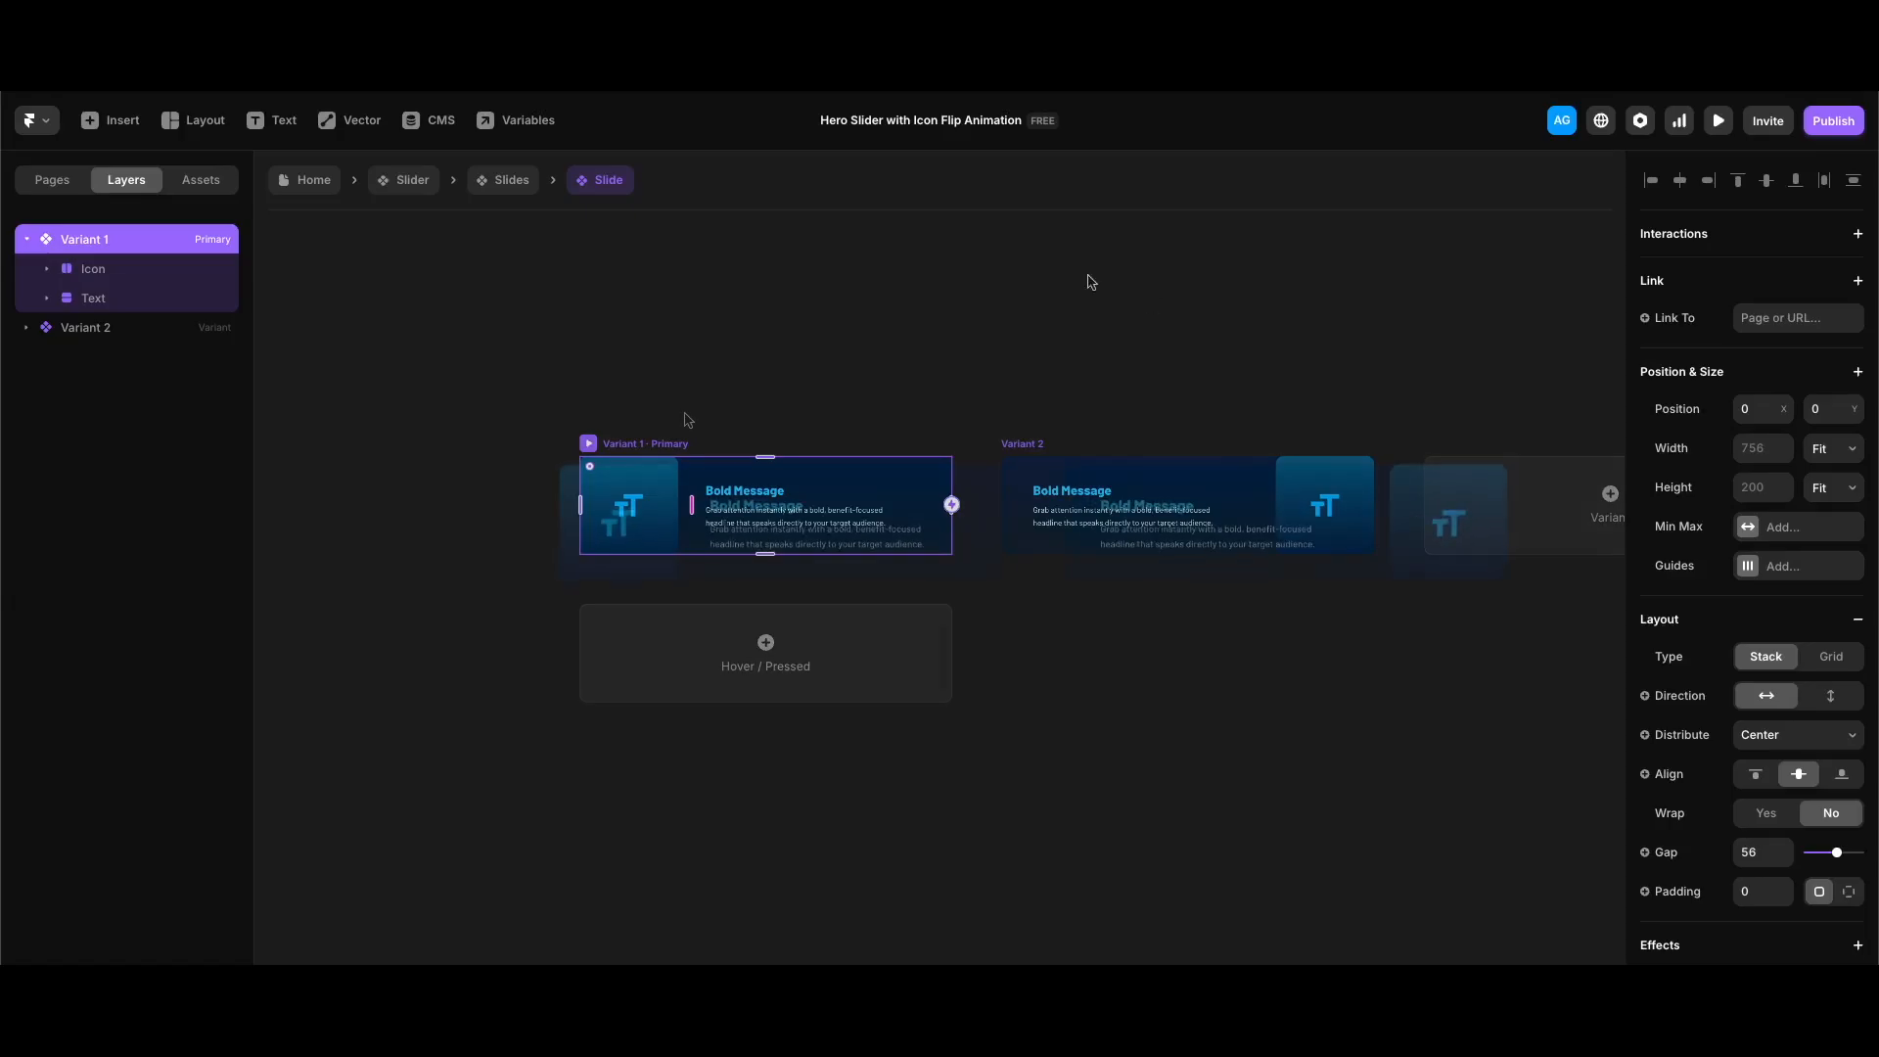
Step: Inspect the variable bindings of the title, description and icon layers in the Slide component's primary variant
scroll(684, 420, "up", 3)
left_click(812, 551)
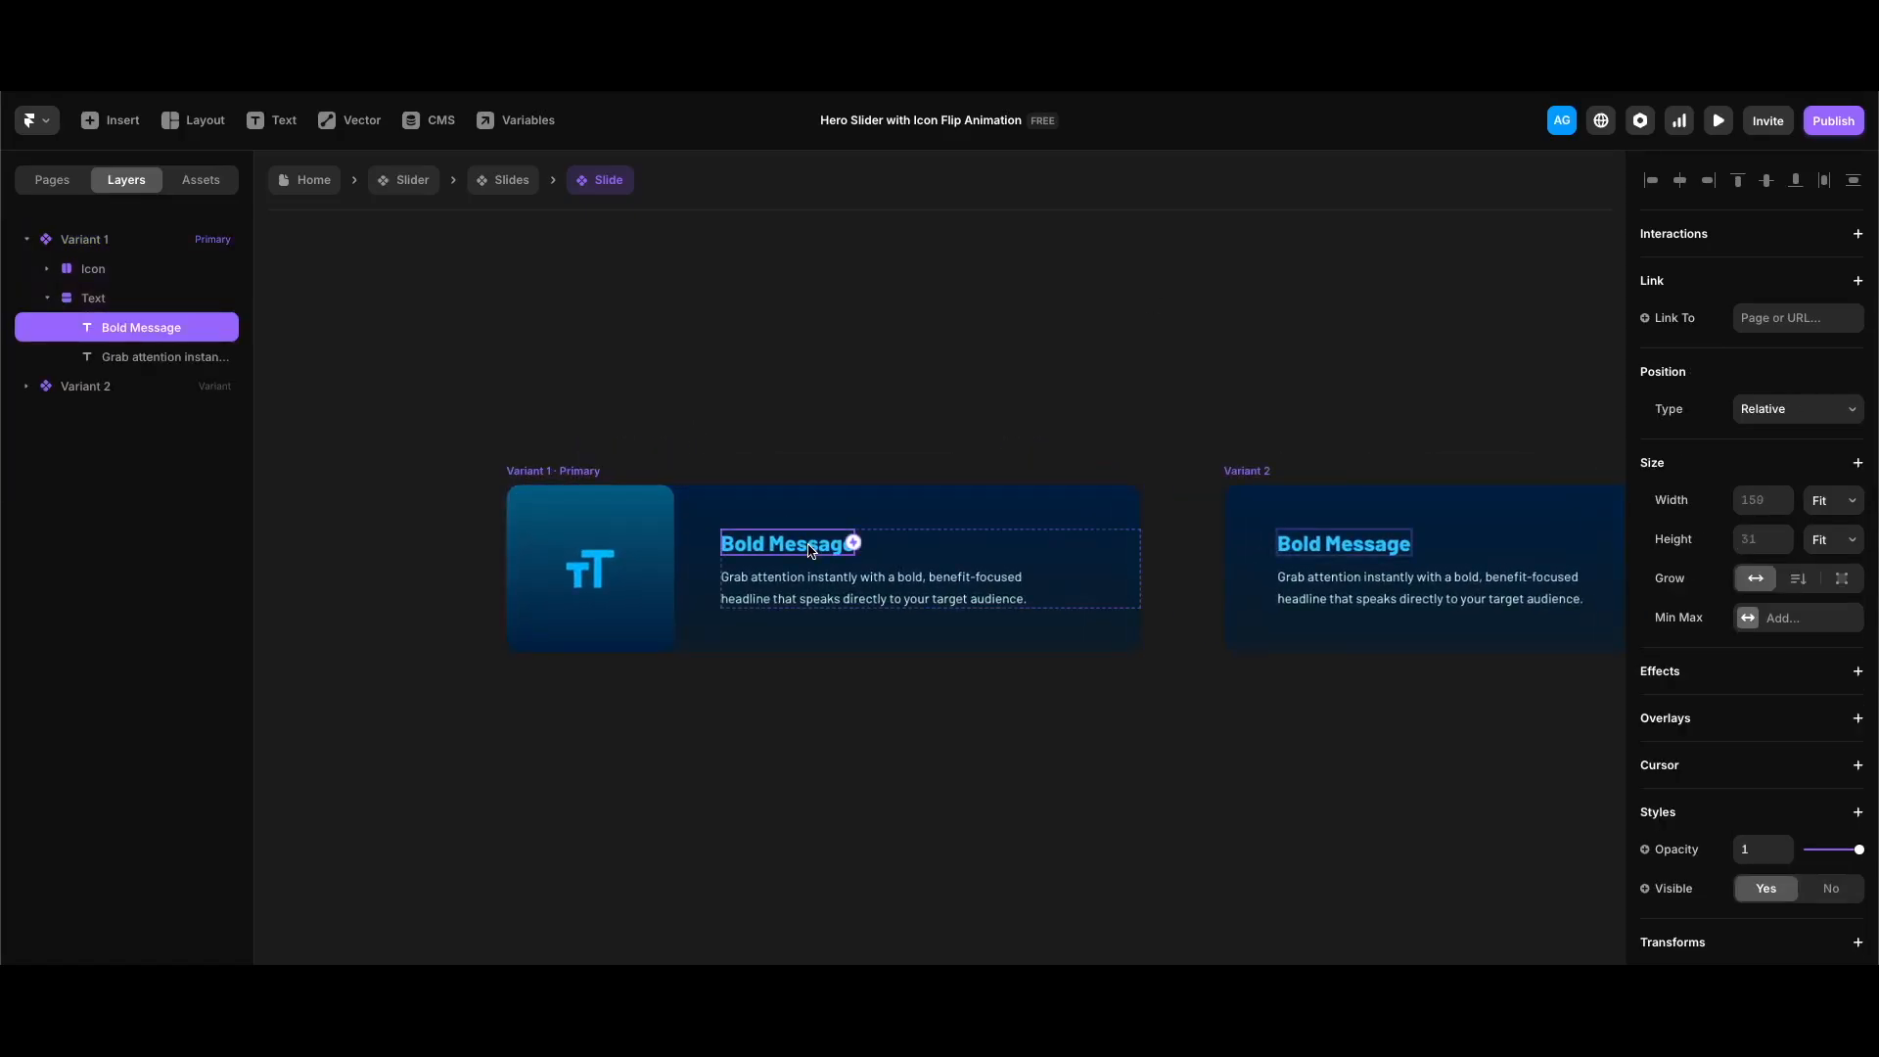
scroll(1800, 798, "down", 3)
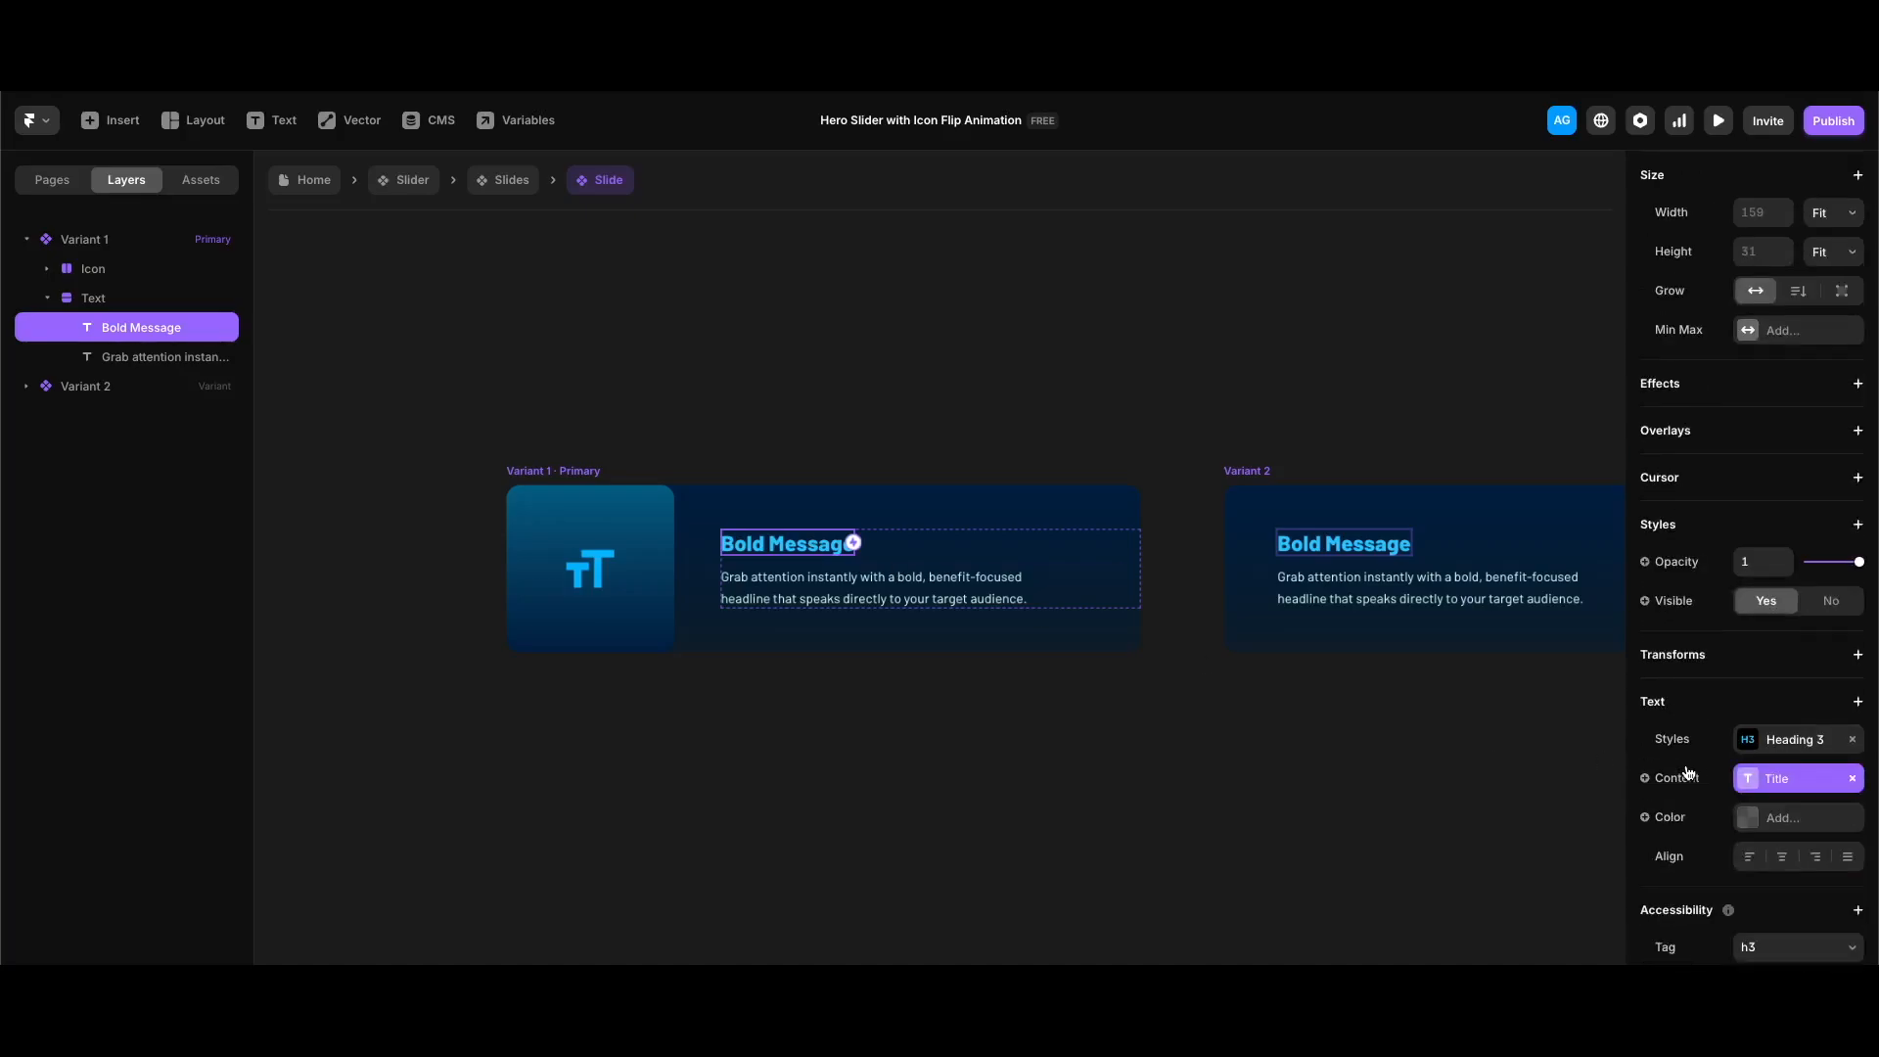
left_click(872, 612)
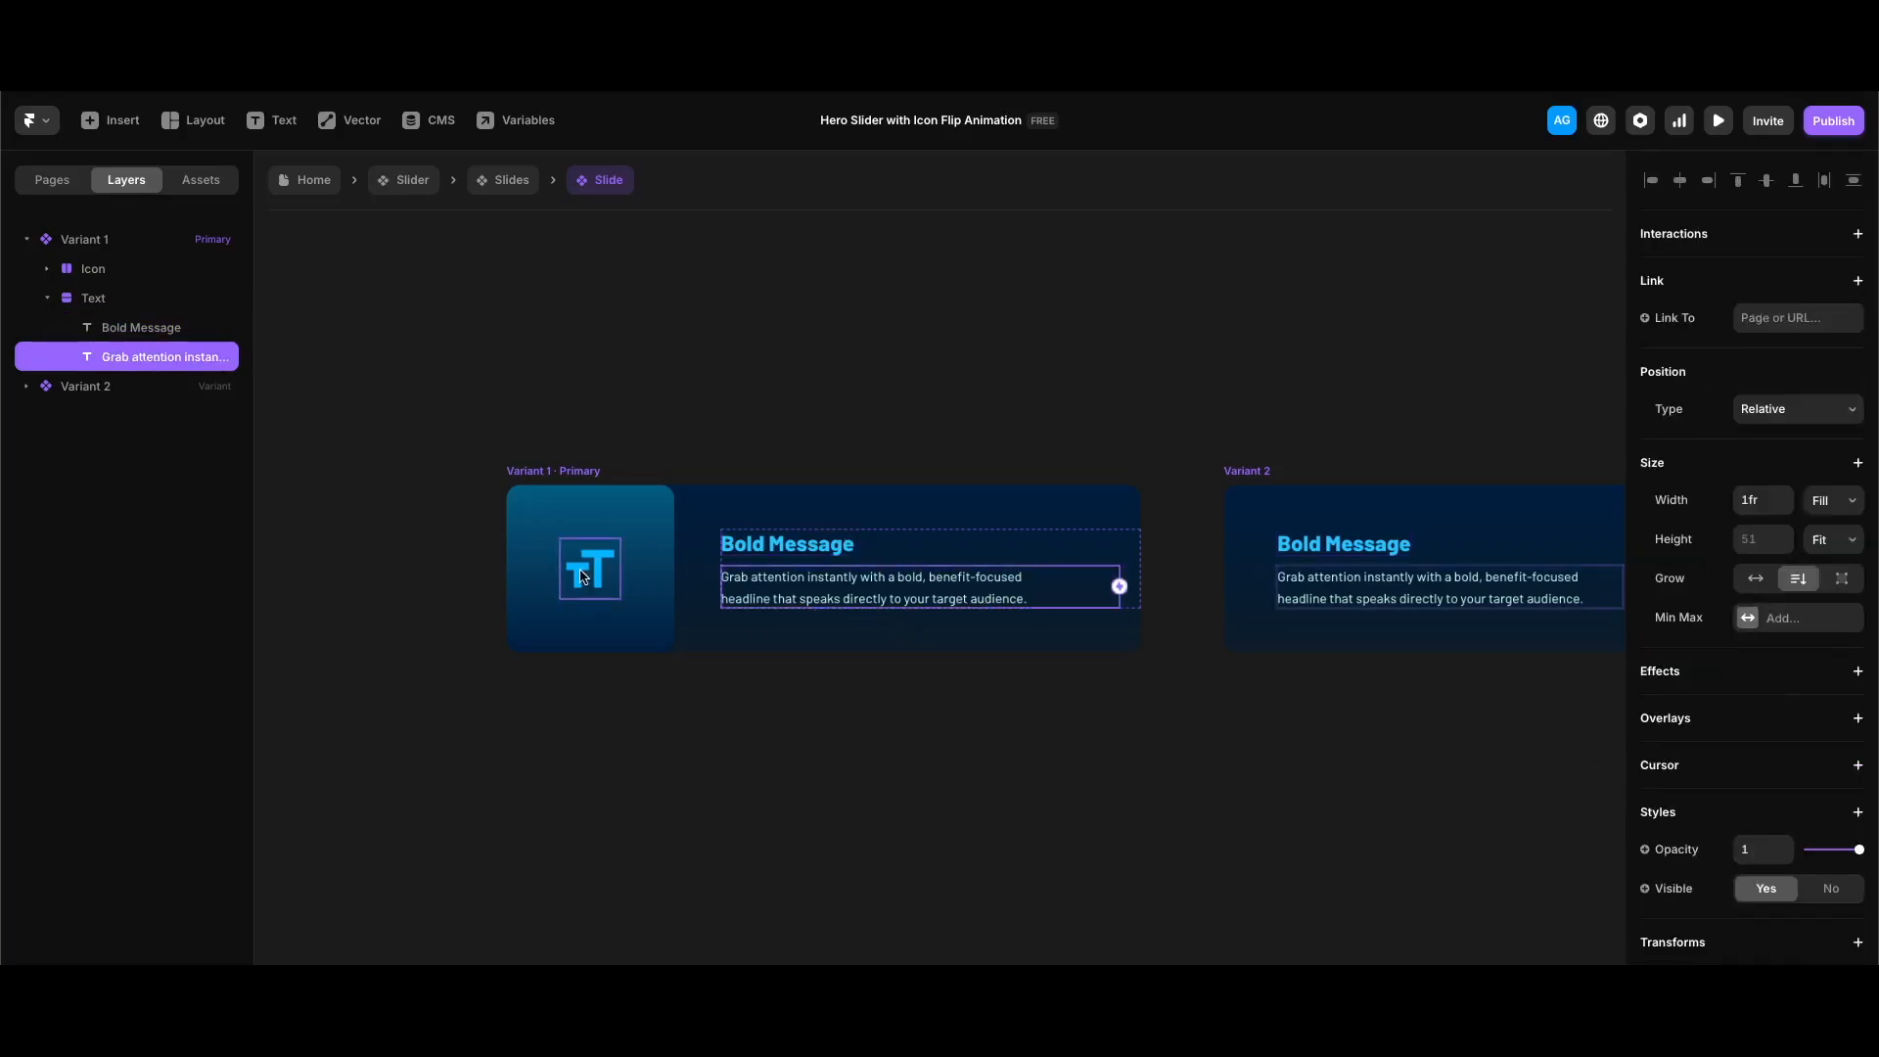
left_click(582, 576)
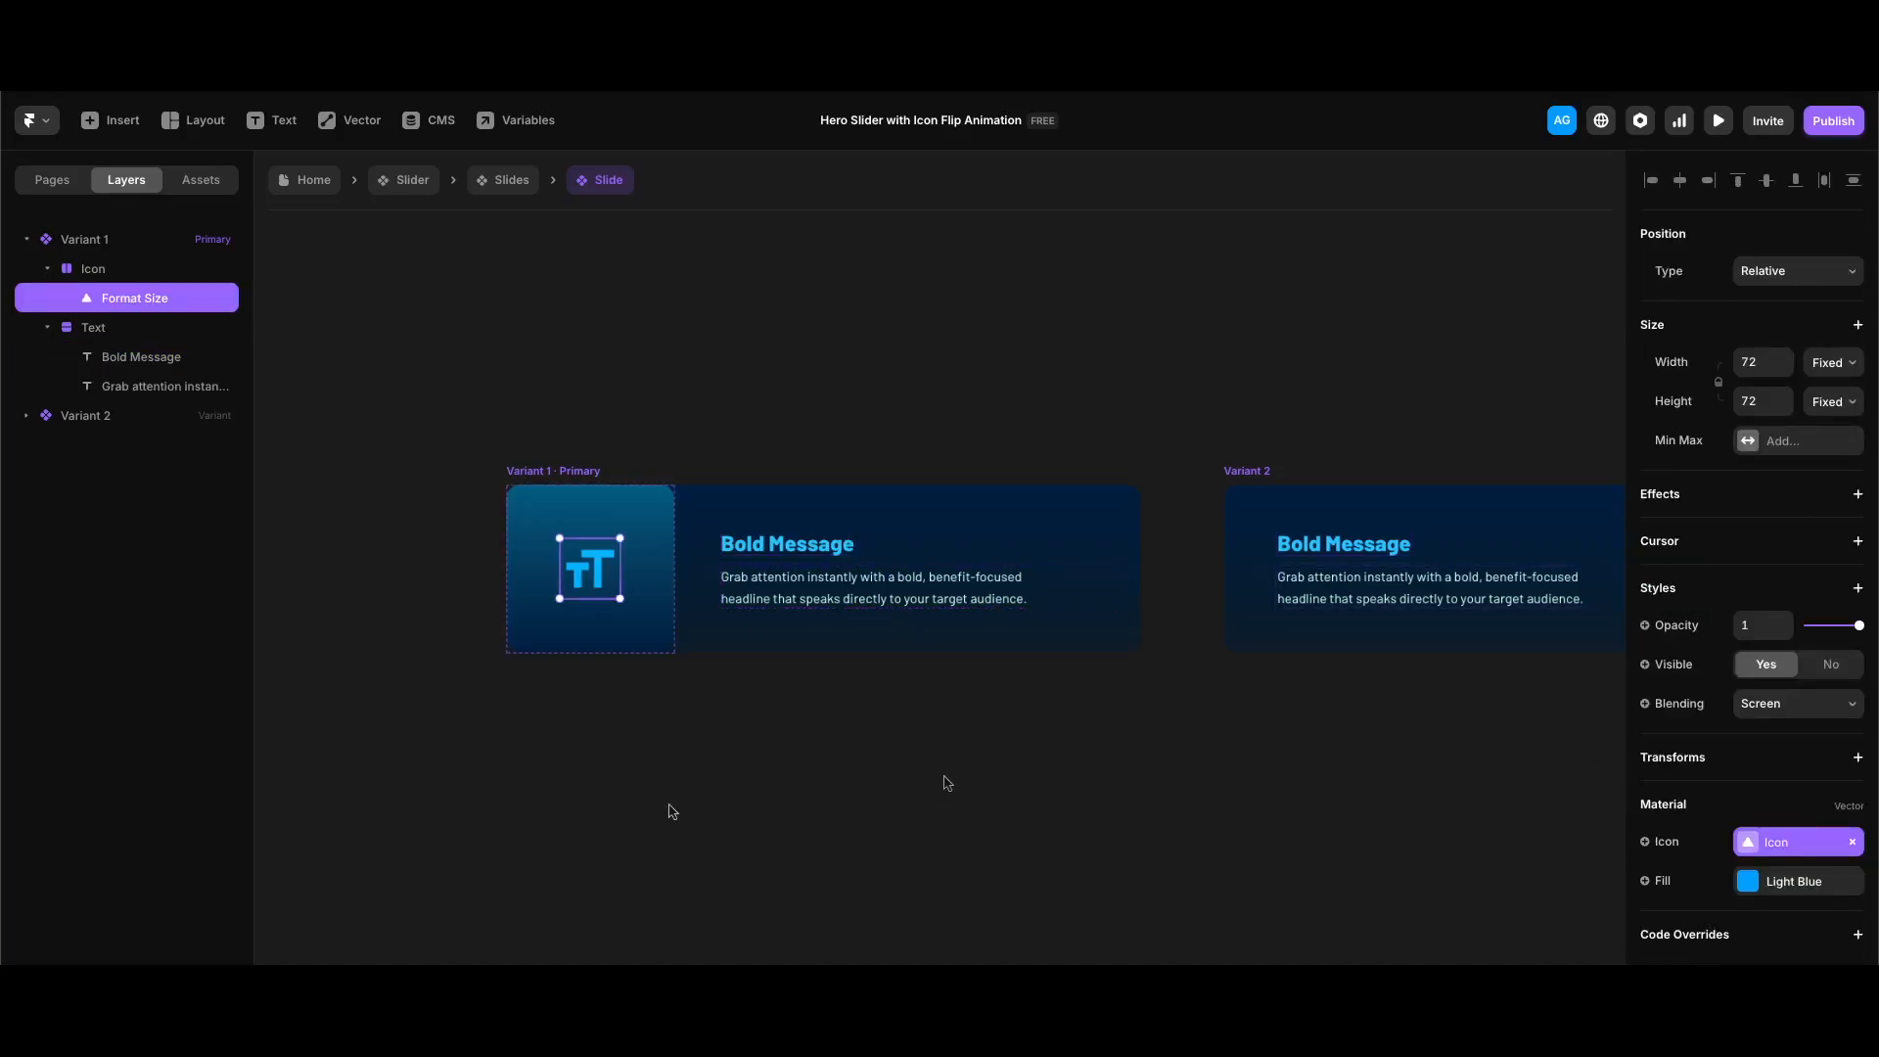
Step: Return to the Slides component and compare the slide instances in Variant 1 and Variant 2
left_click(512, 180)
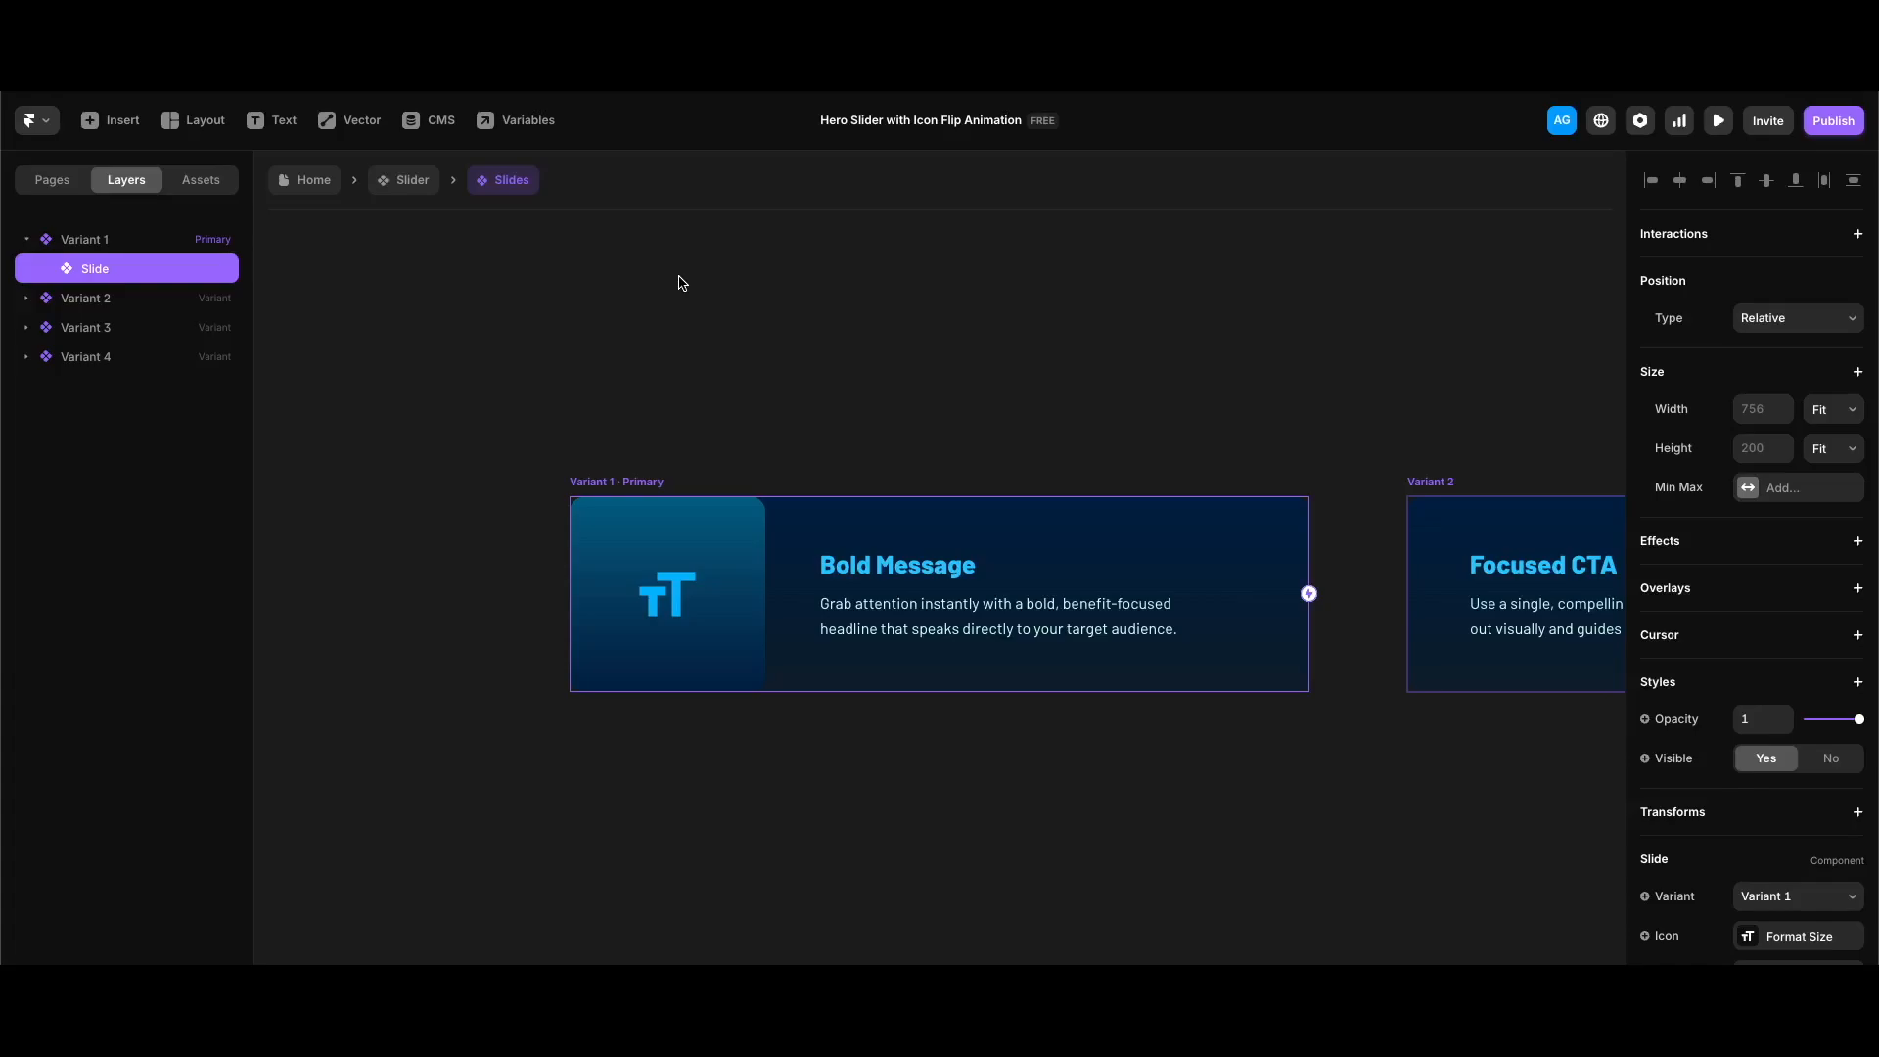
key("shift+1")
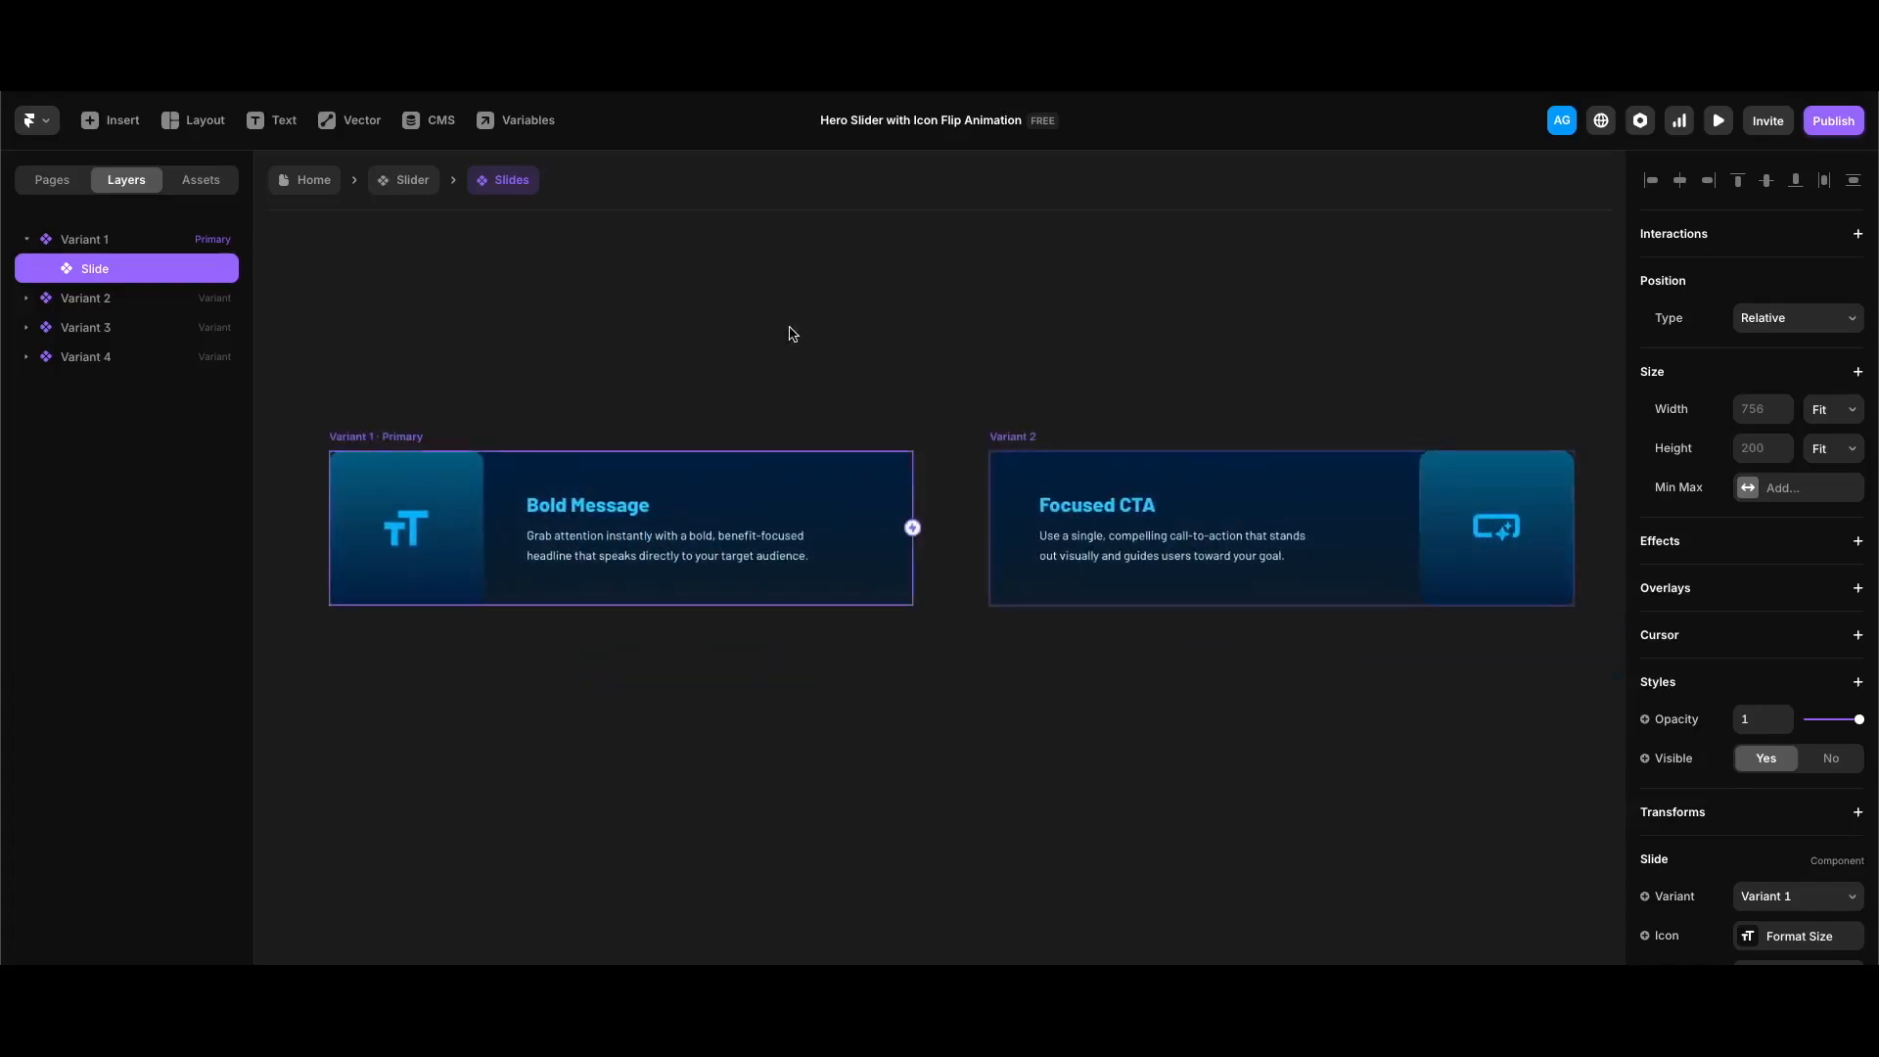
left_click(1130, 489)
scroll(1776, 884, "down", 2)
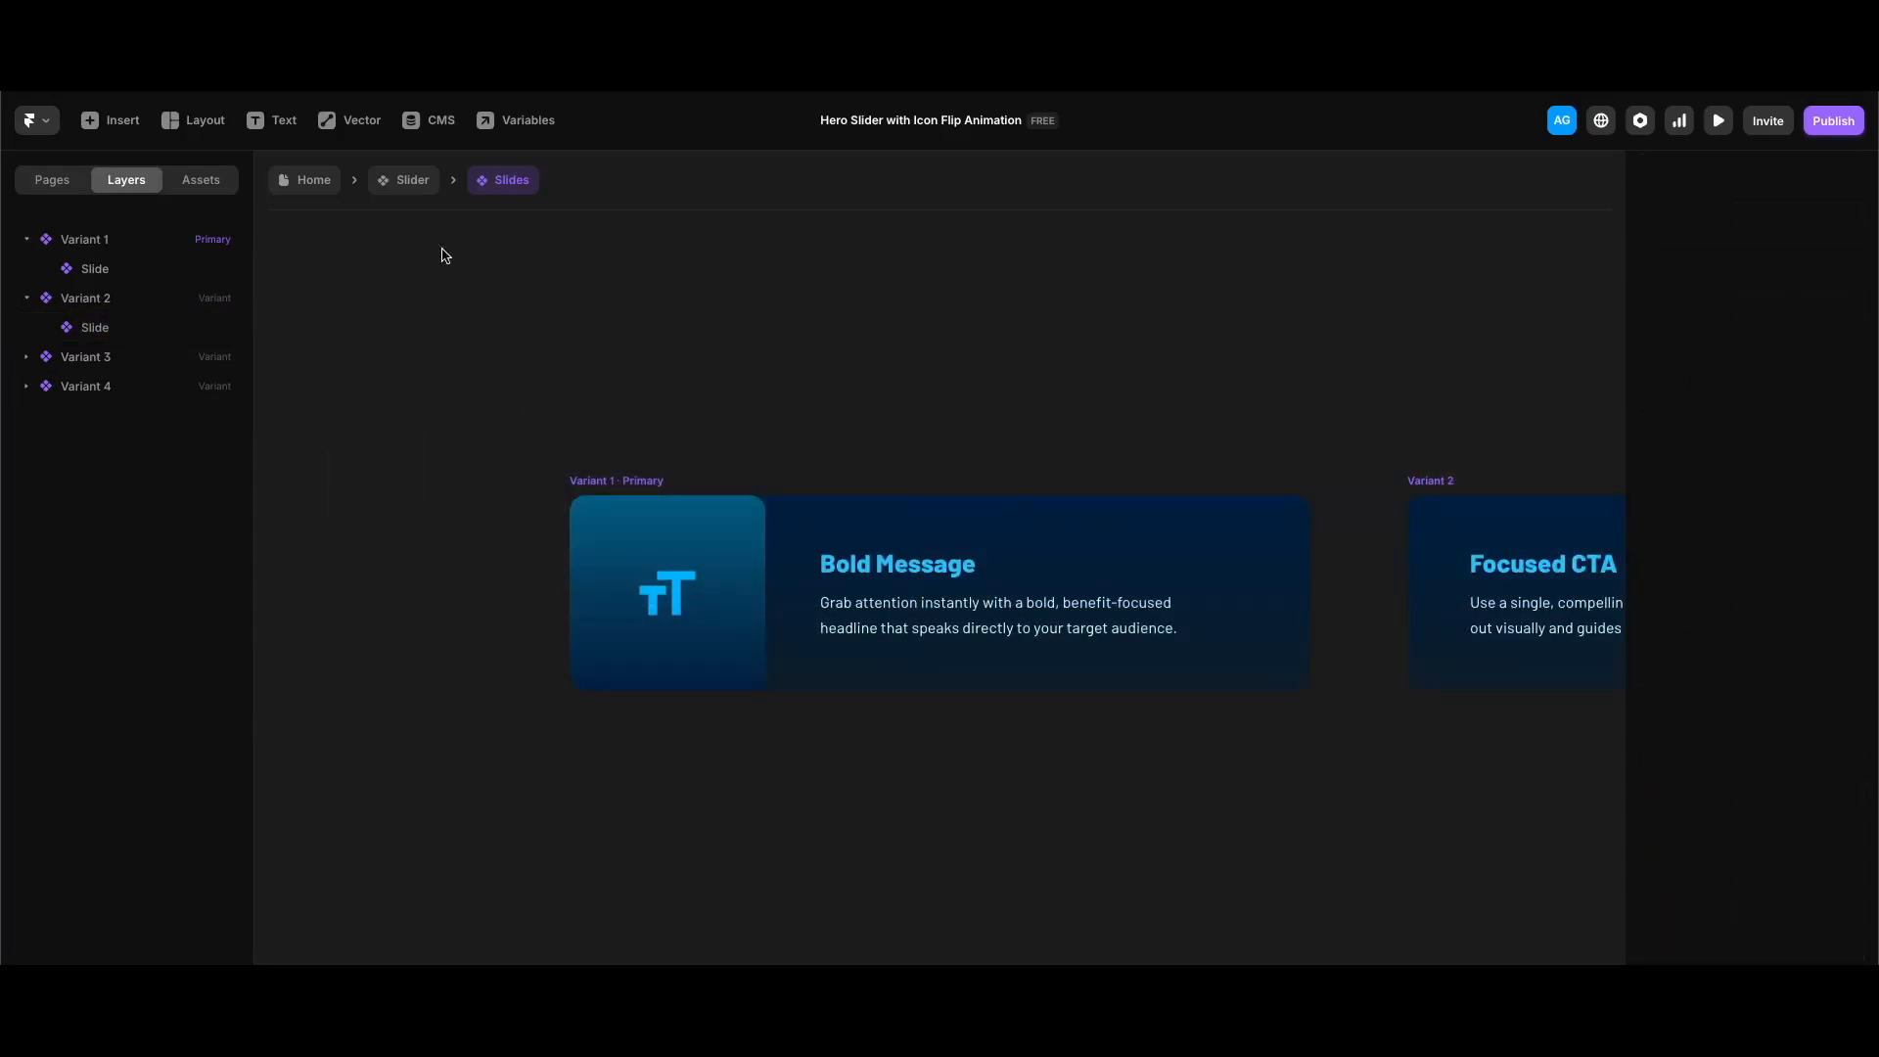
Step: Go back to the Slider component and check which Slides variant is assigned in its Variant 2
left_click(412, 181)
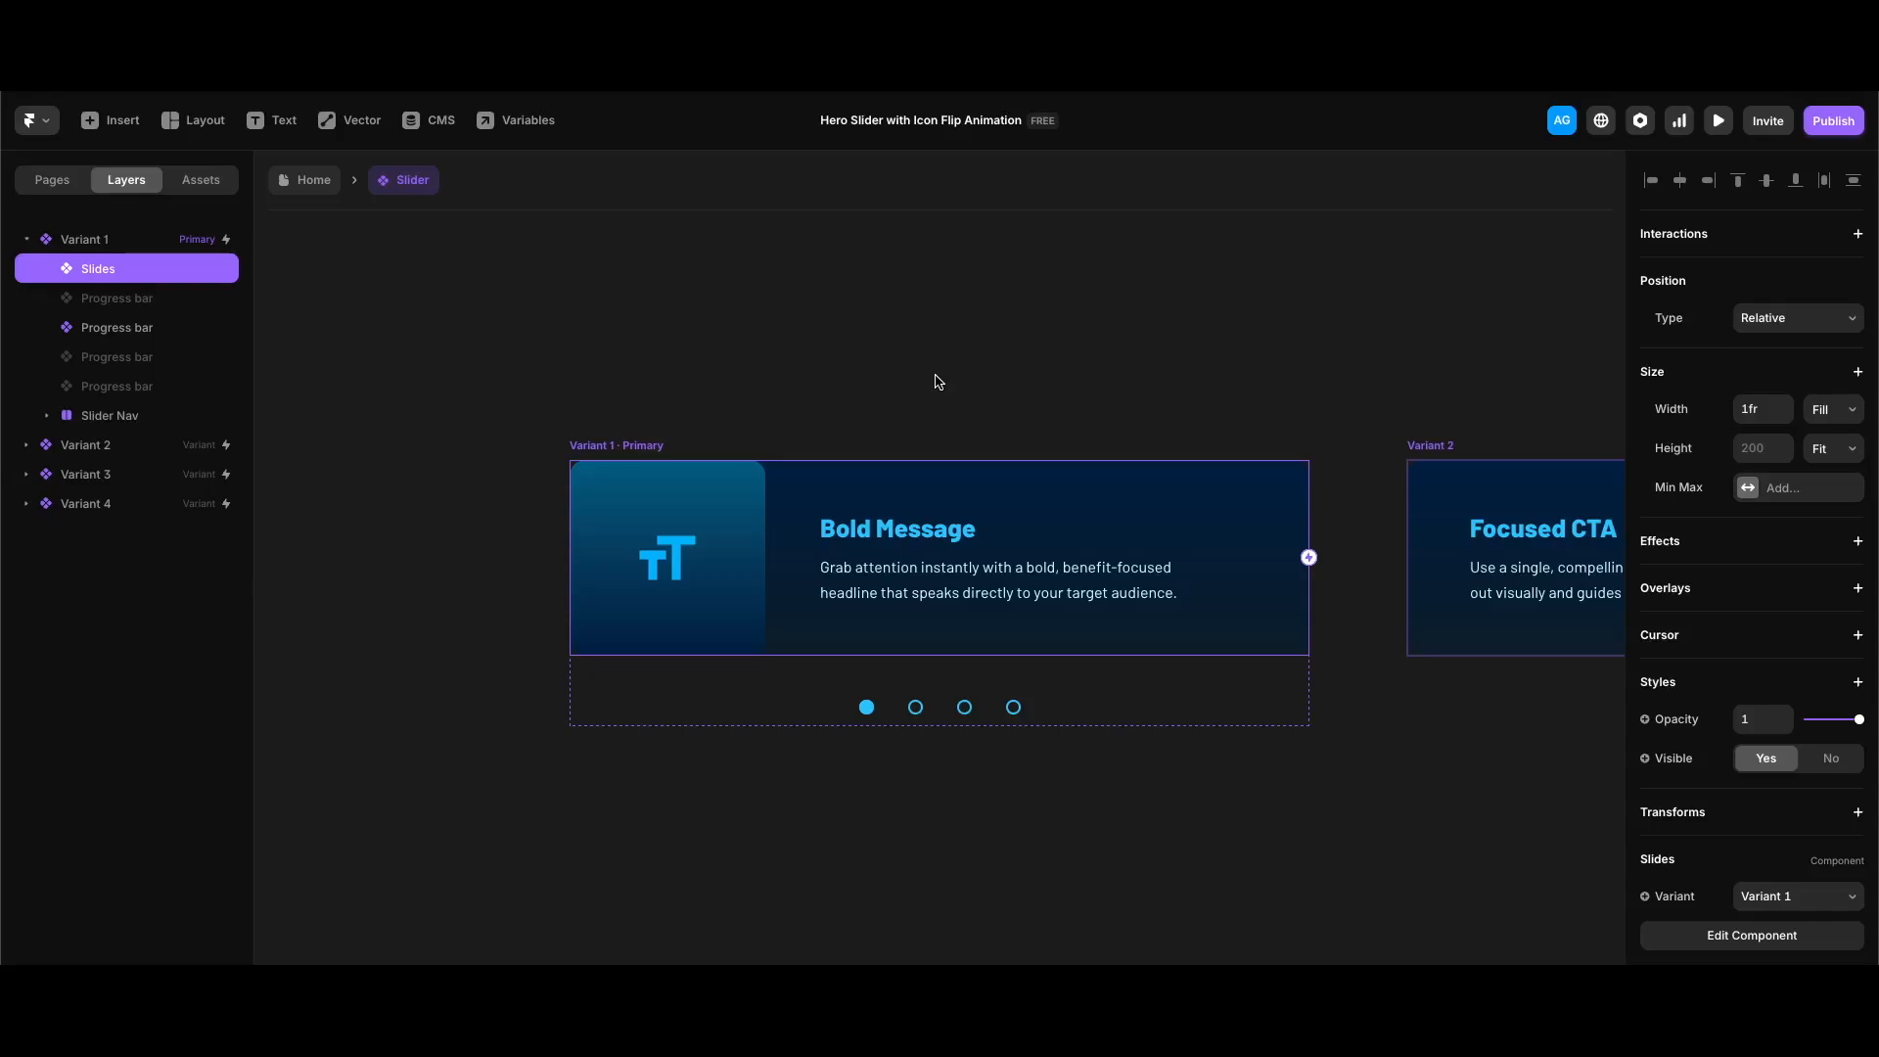
scroll(938, 383, "right", 1)
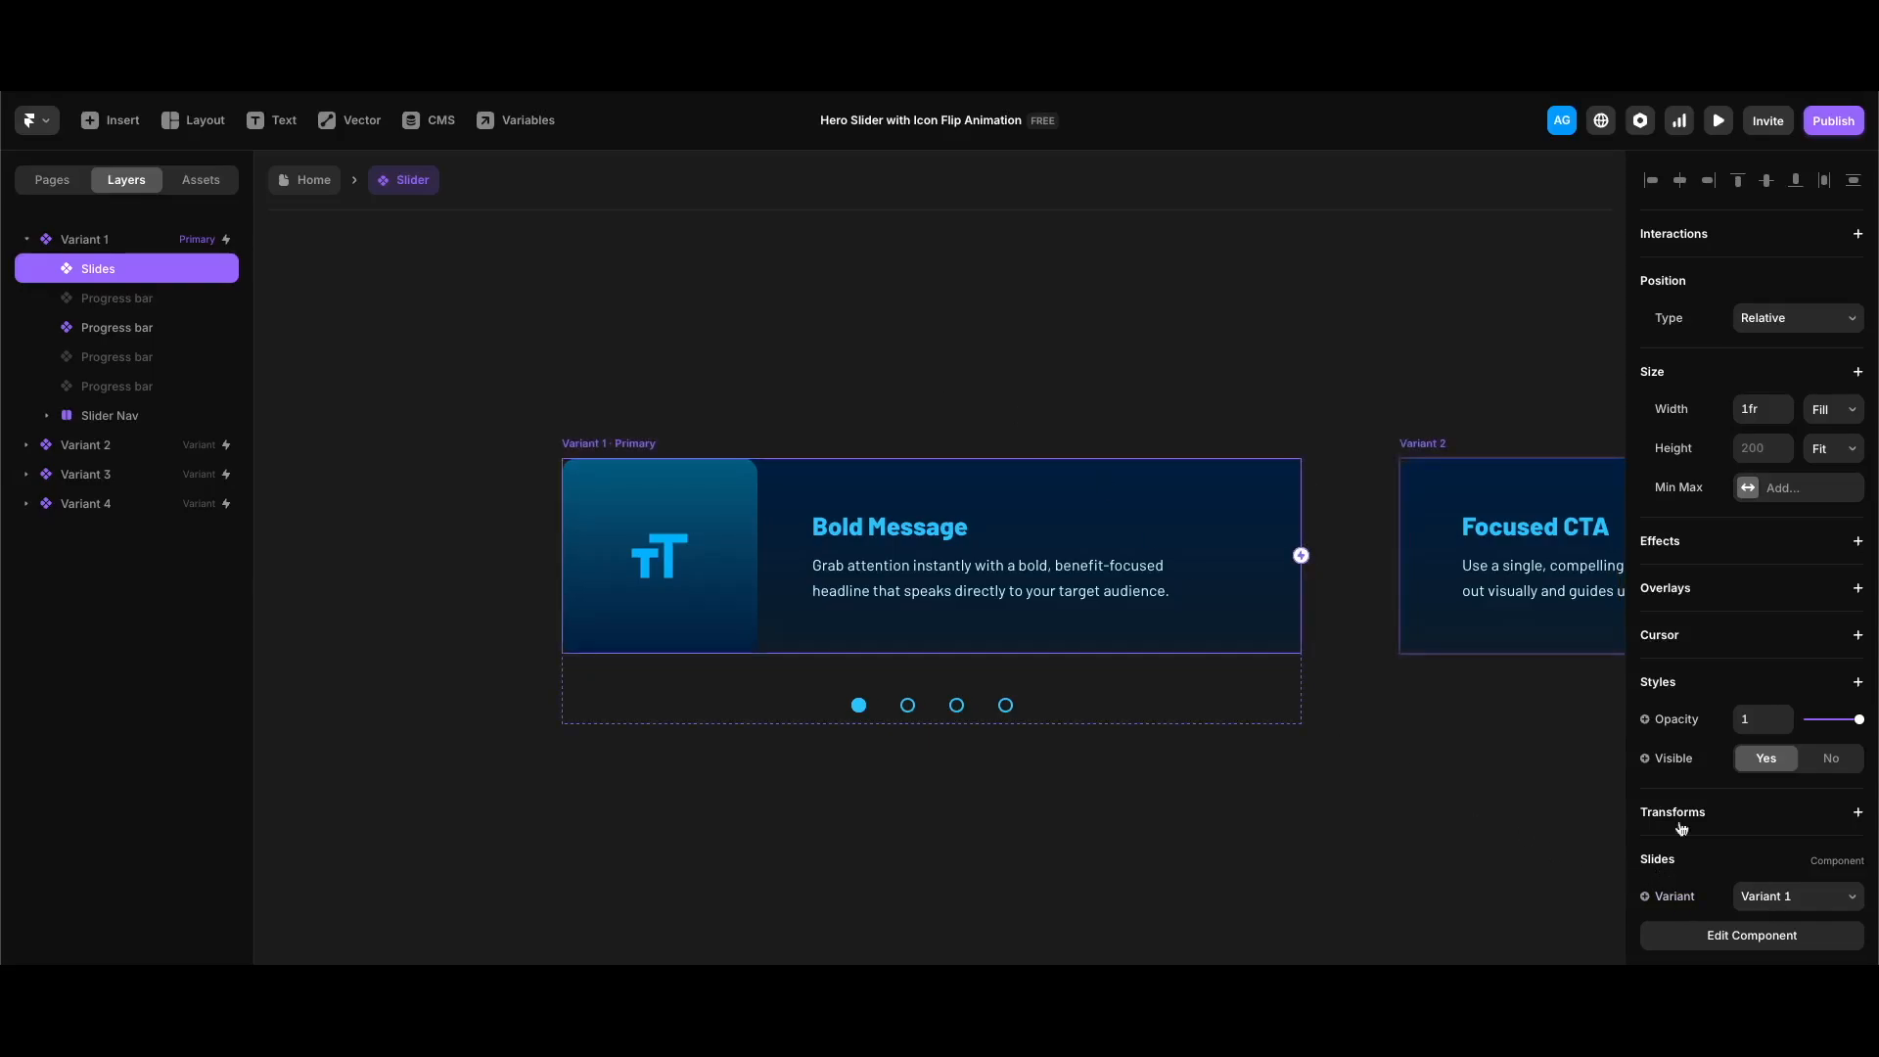
scroll(1685, 873, "down", 5)
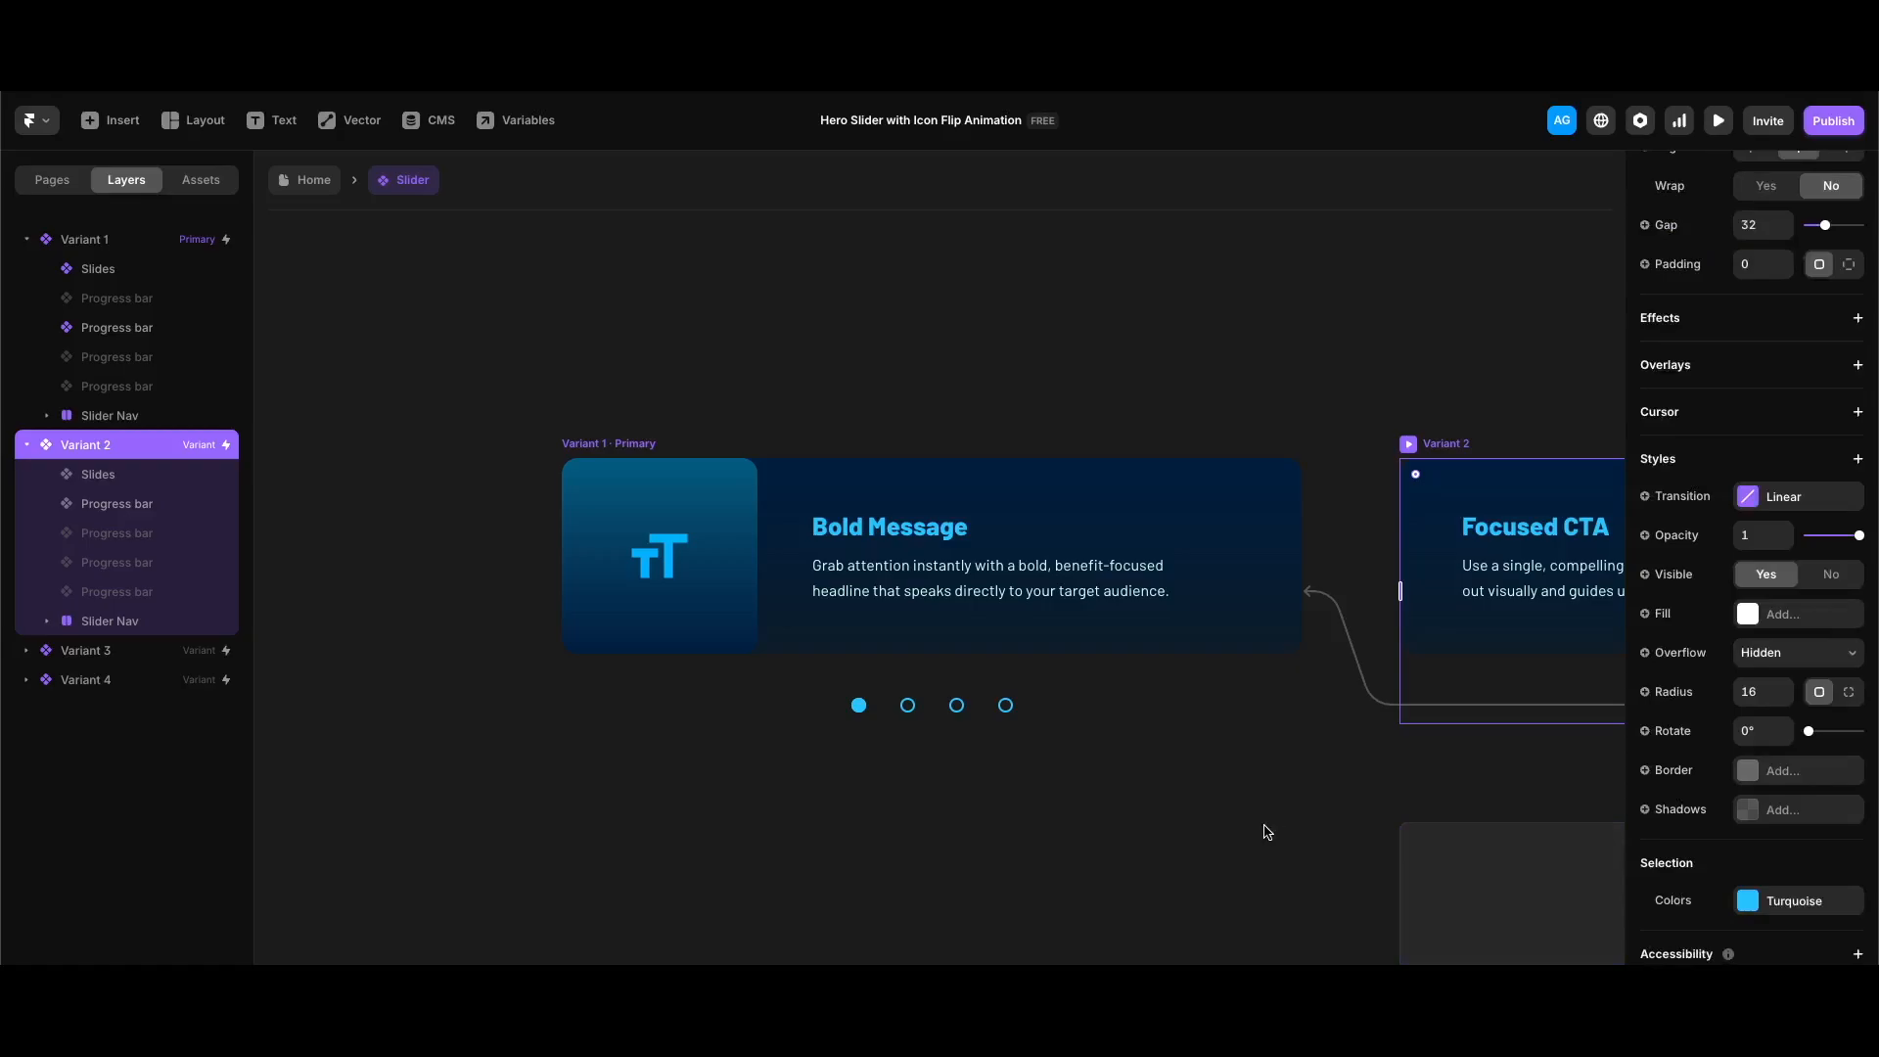
key("Return")
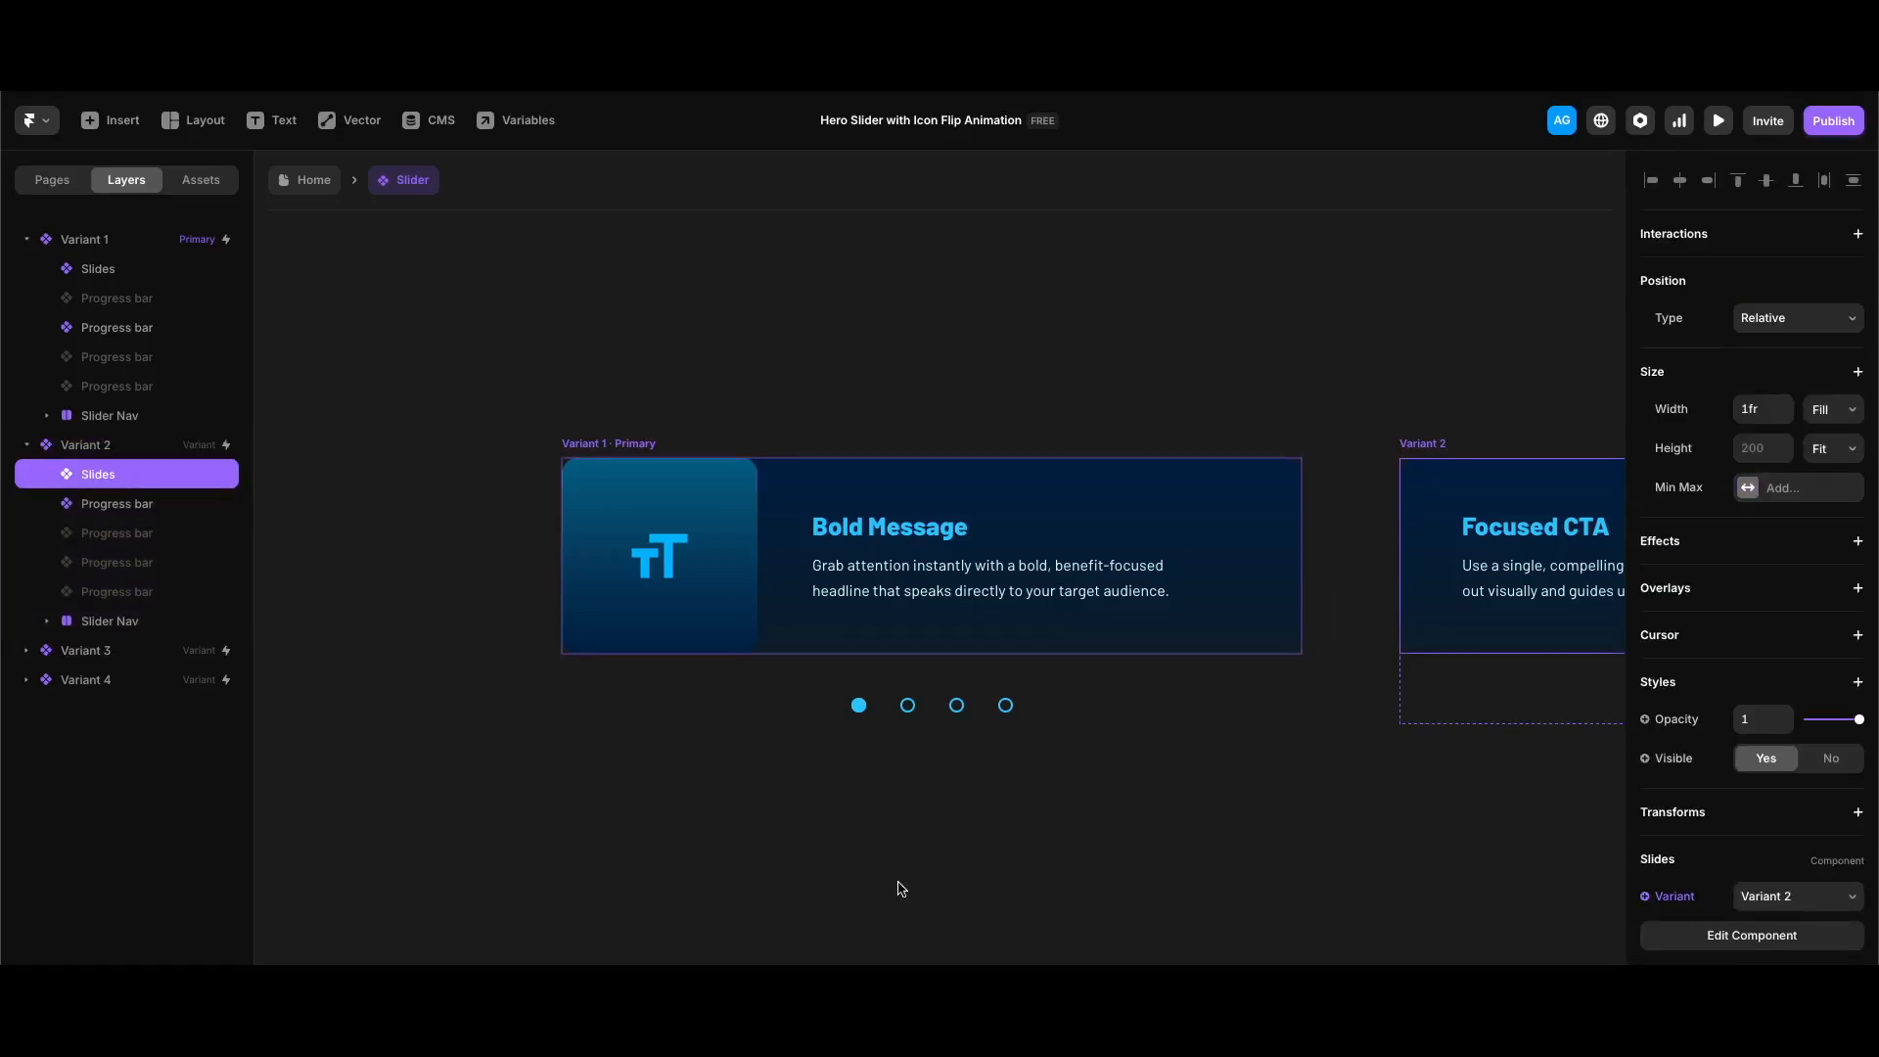
Step: Examine the Slider Button component's Active and Default variants, then return to the Slider component
left_click(868, 707)
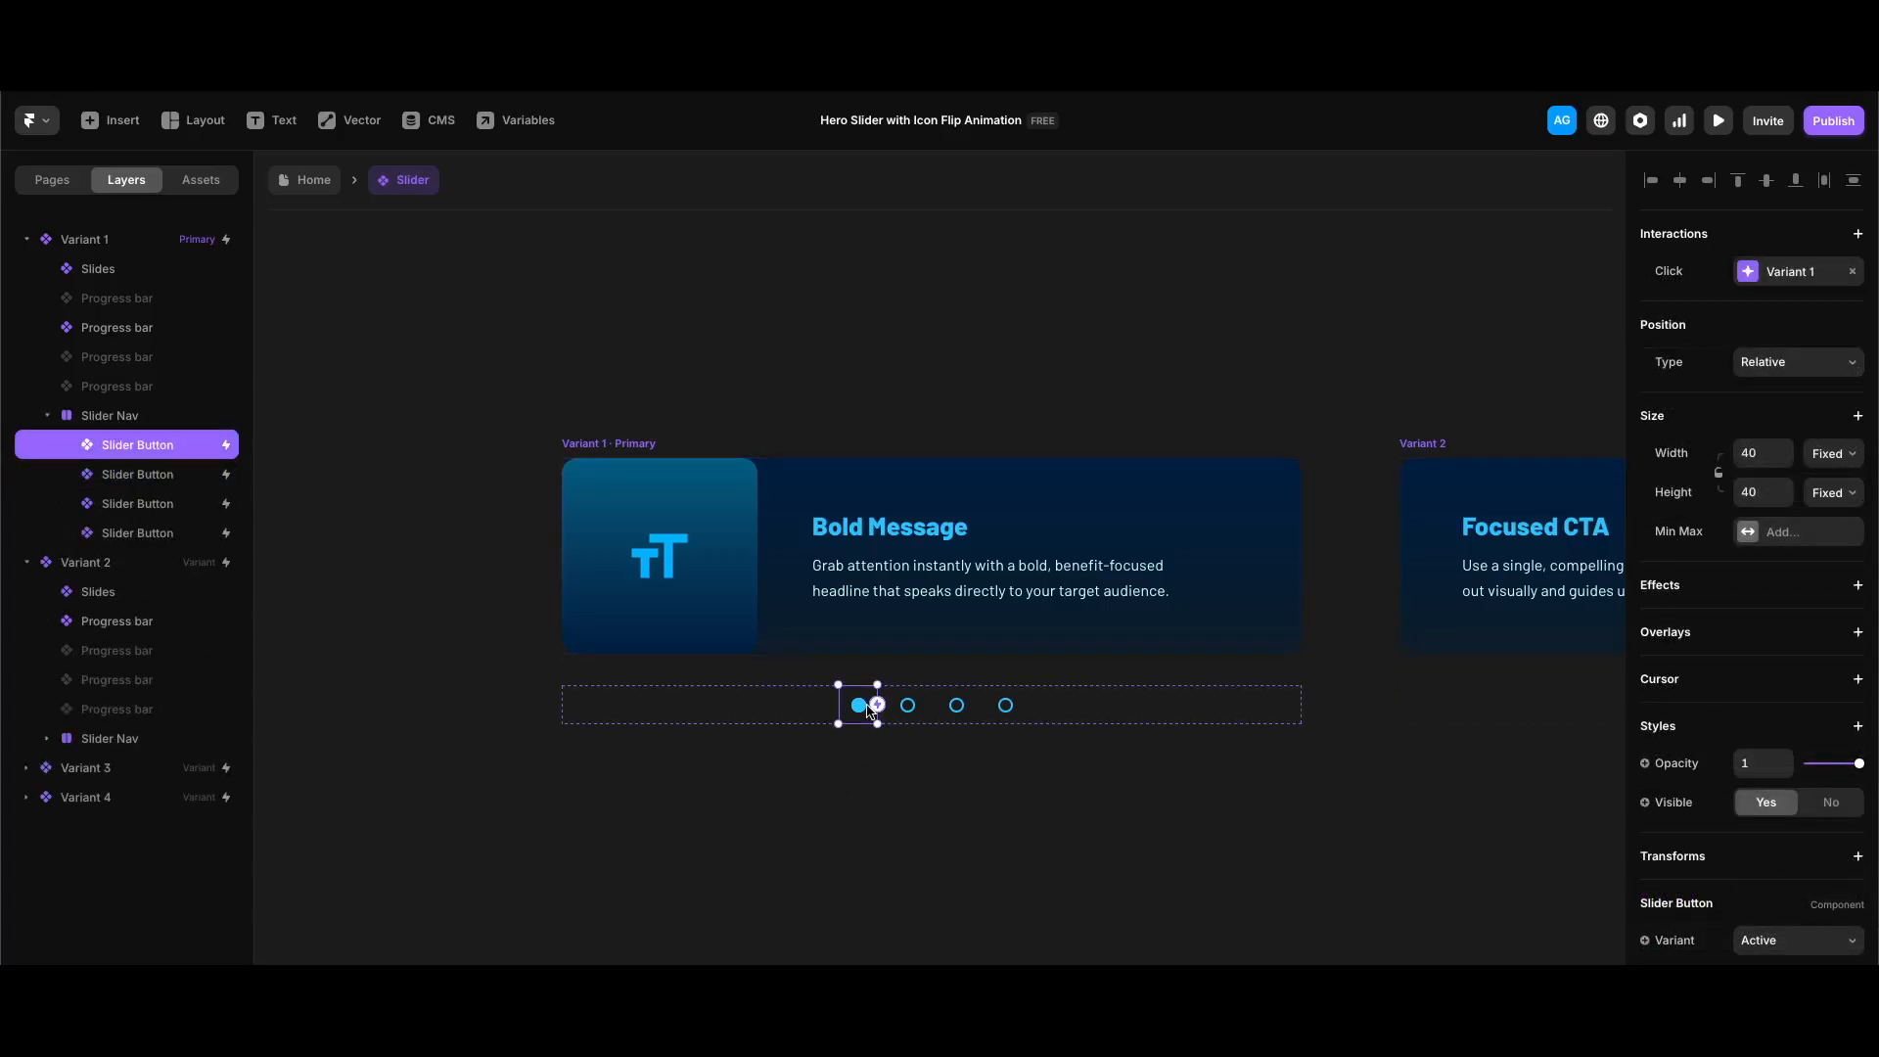
double_click(868, 708)
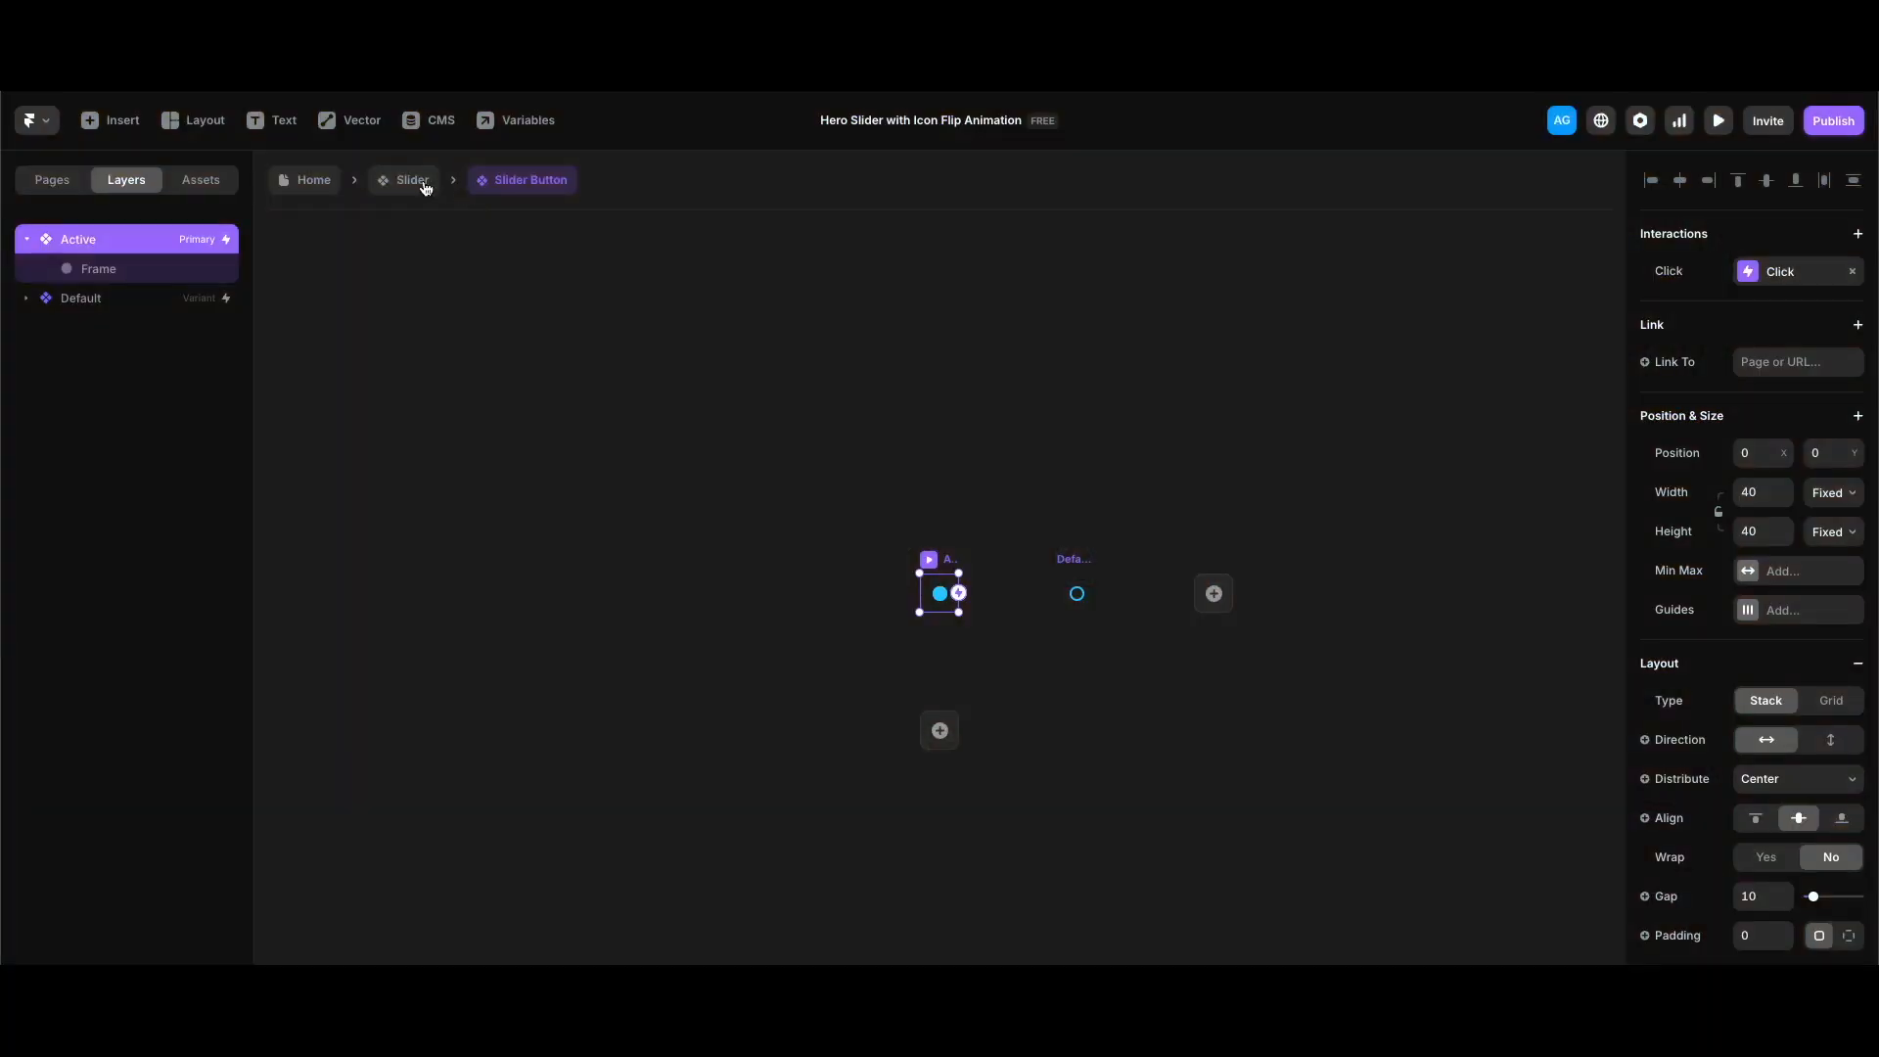
left_click(416, 182)
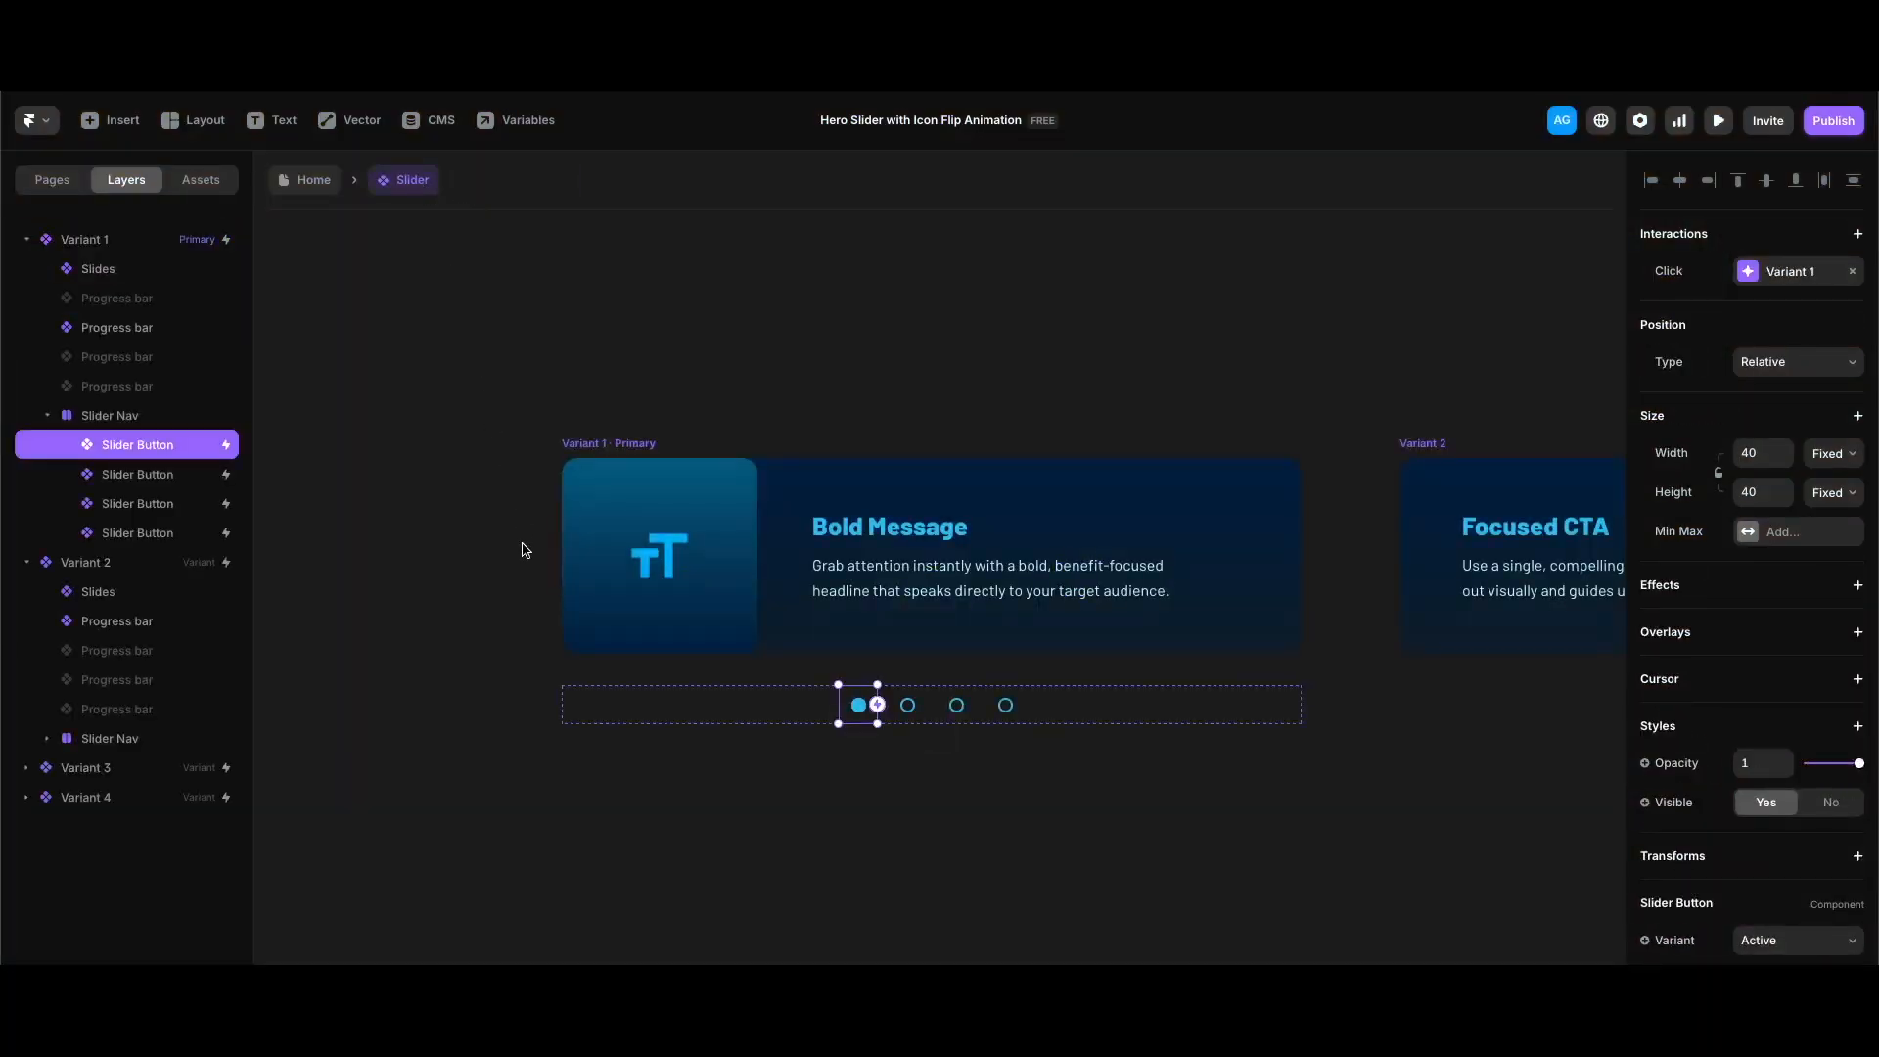
Step: Review the click interaction settings of the first Slider Button in Variant 1
scroll(526, 550, "down", 5)
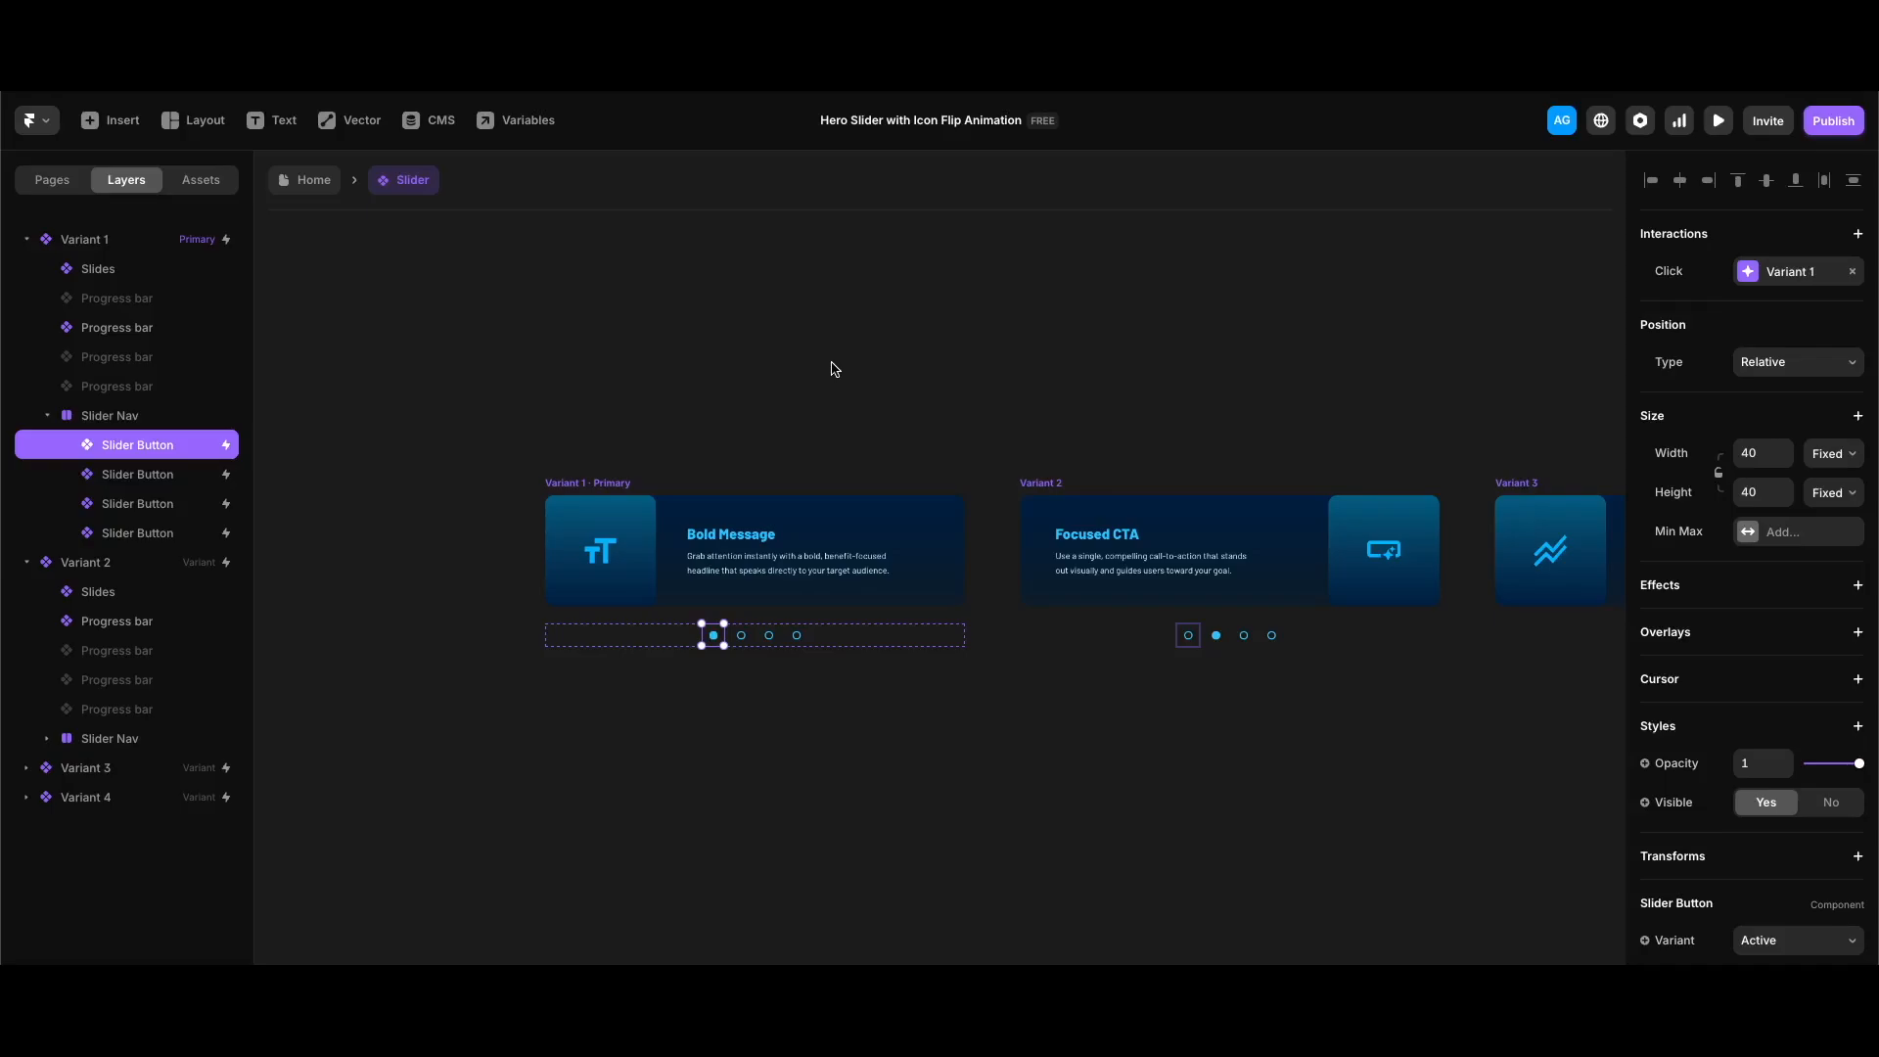
left_click(1783, 273)
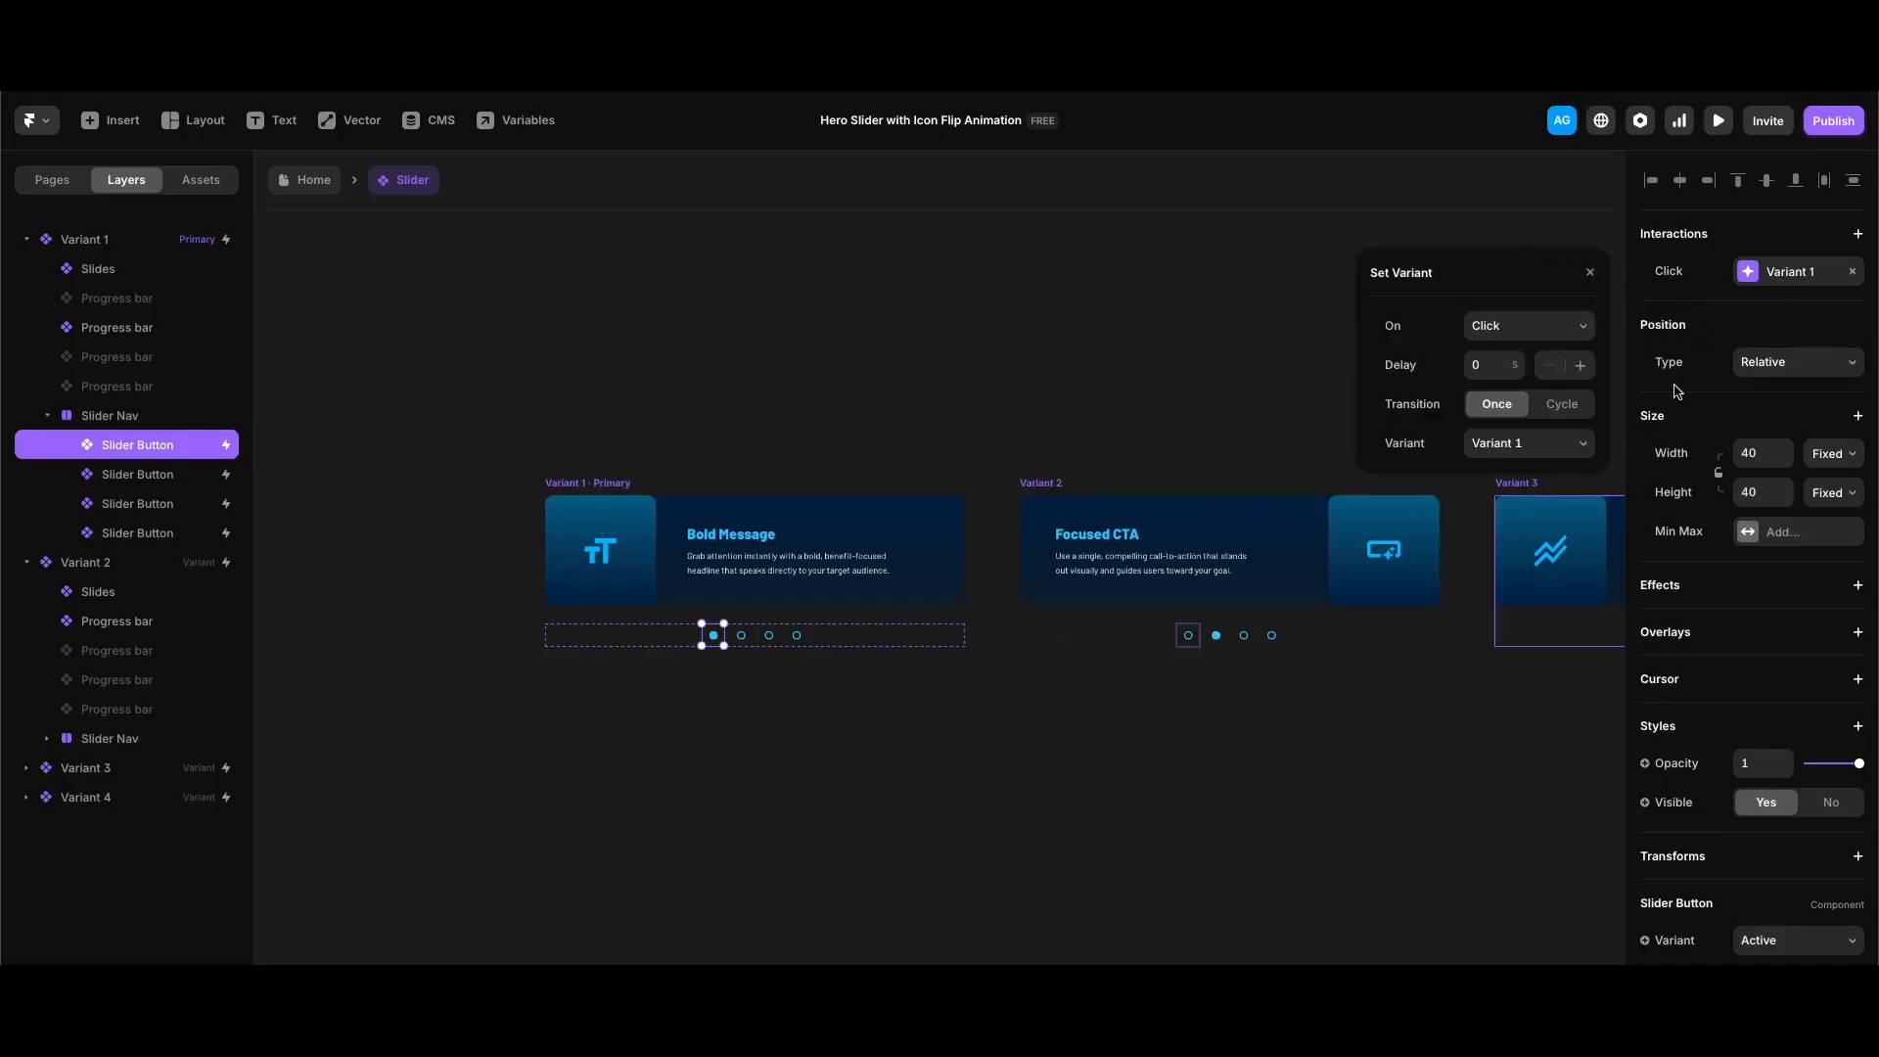
left_click(1225, 354)
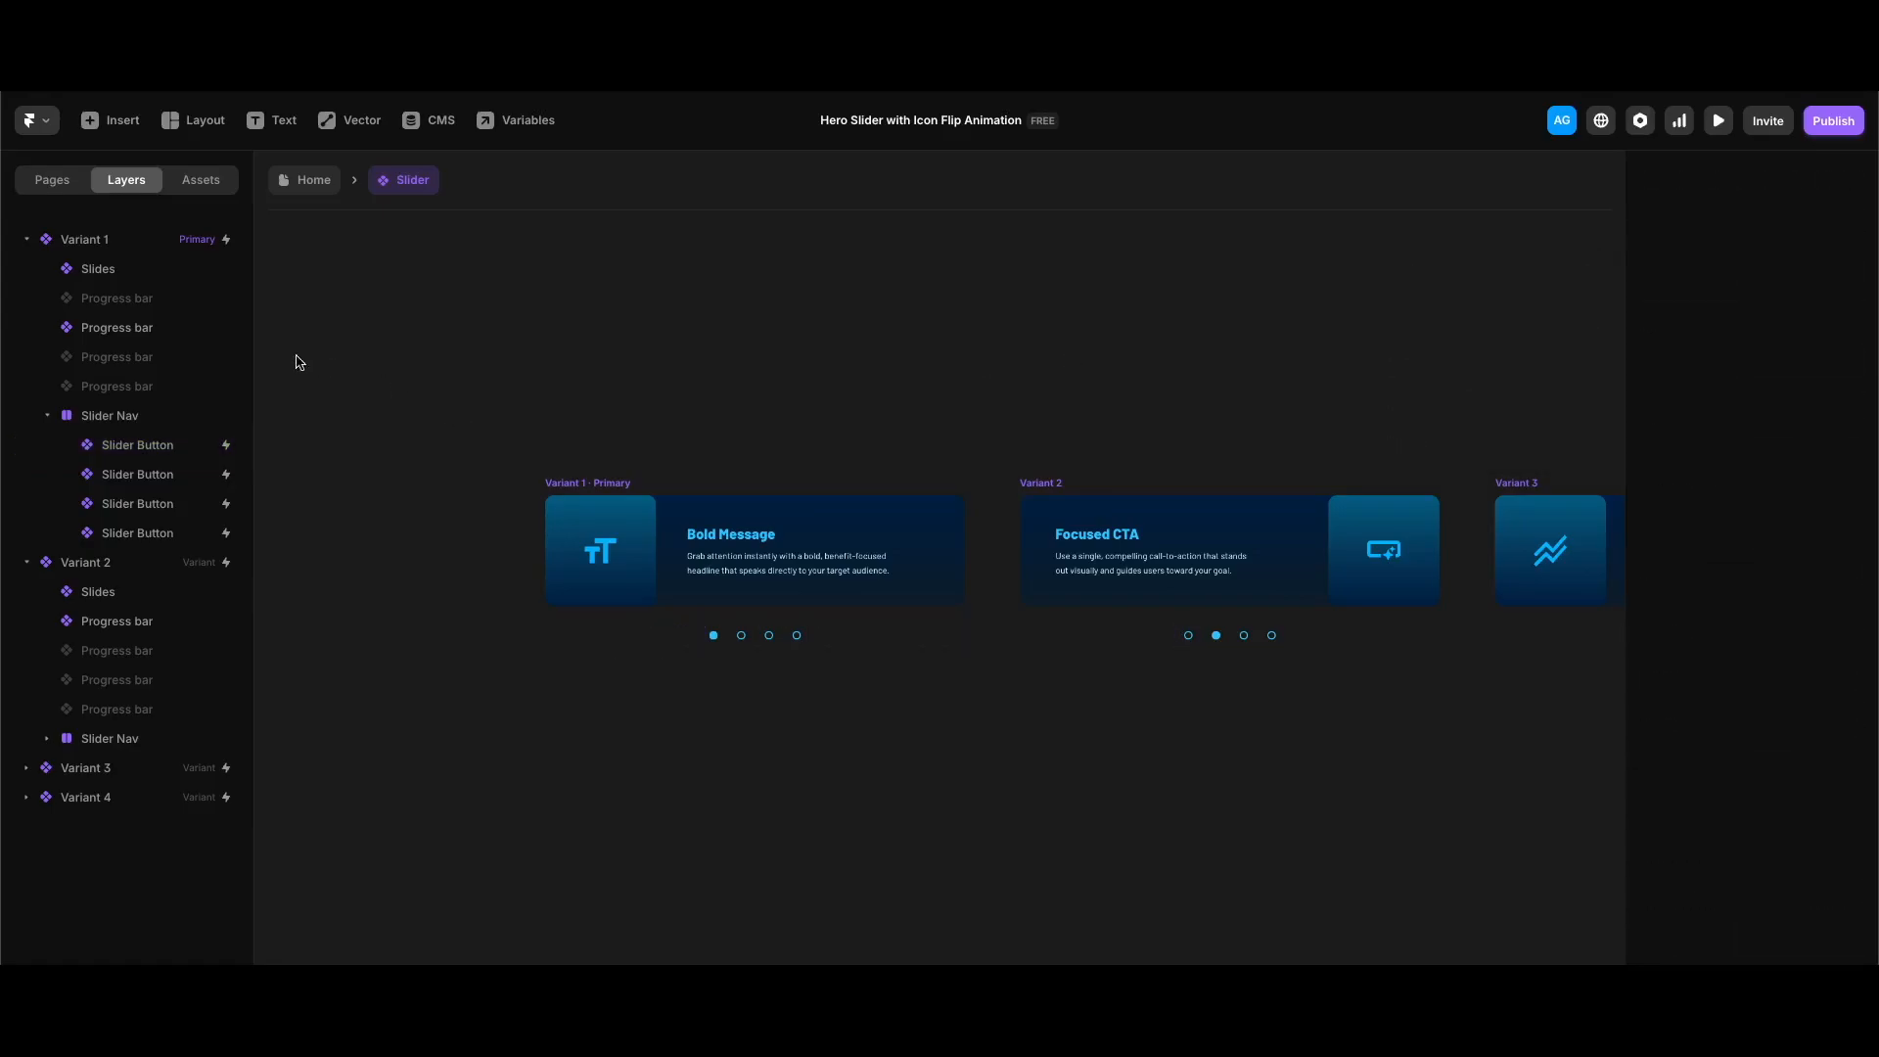
Step: Open the Progress bar component from Variant 1 and inspect the inner bar's loop effect and transition settings
left_click(152, 331)
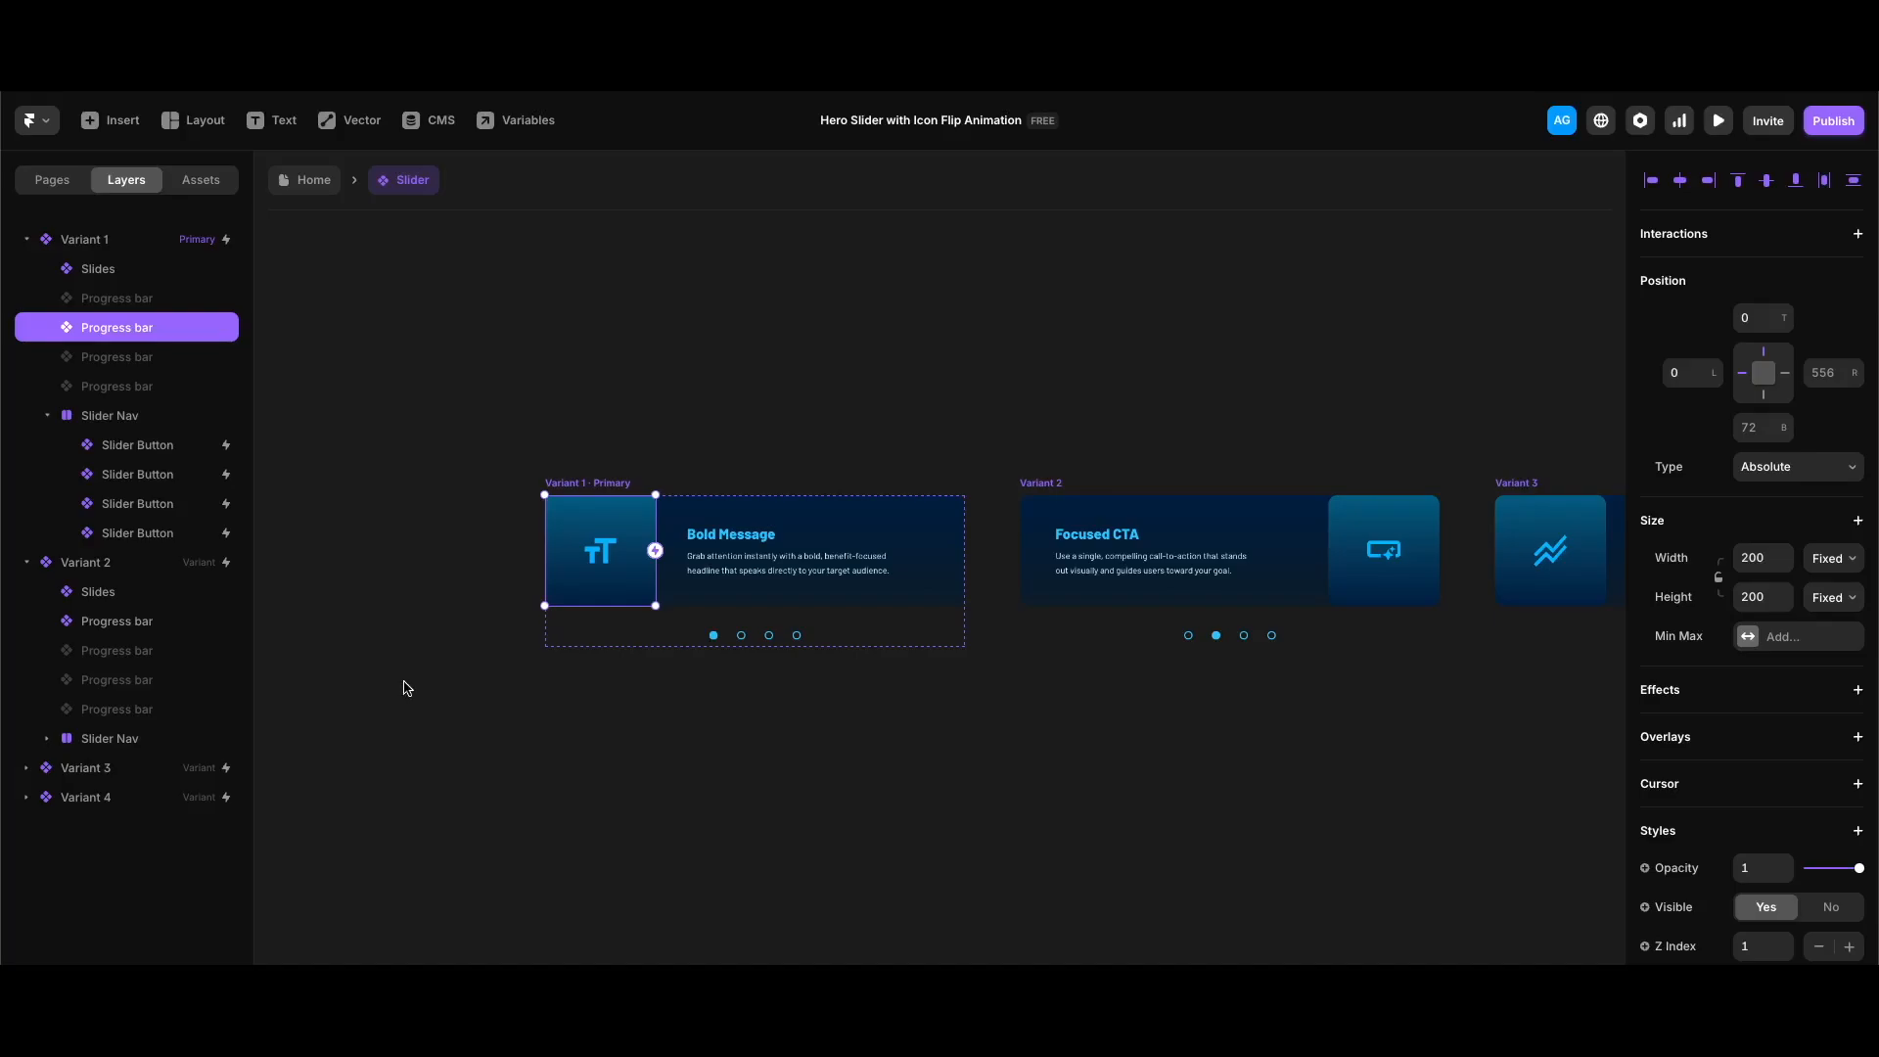
scroll(1680, 807, "down", 2)
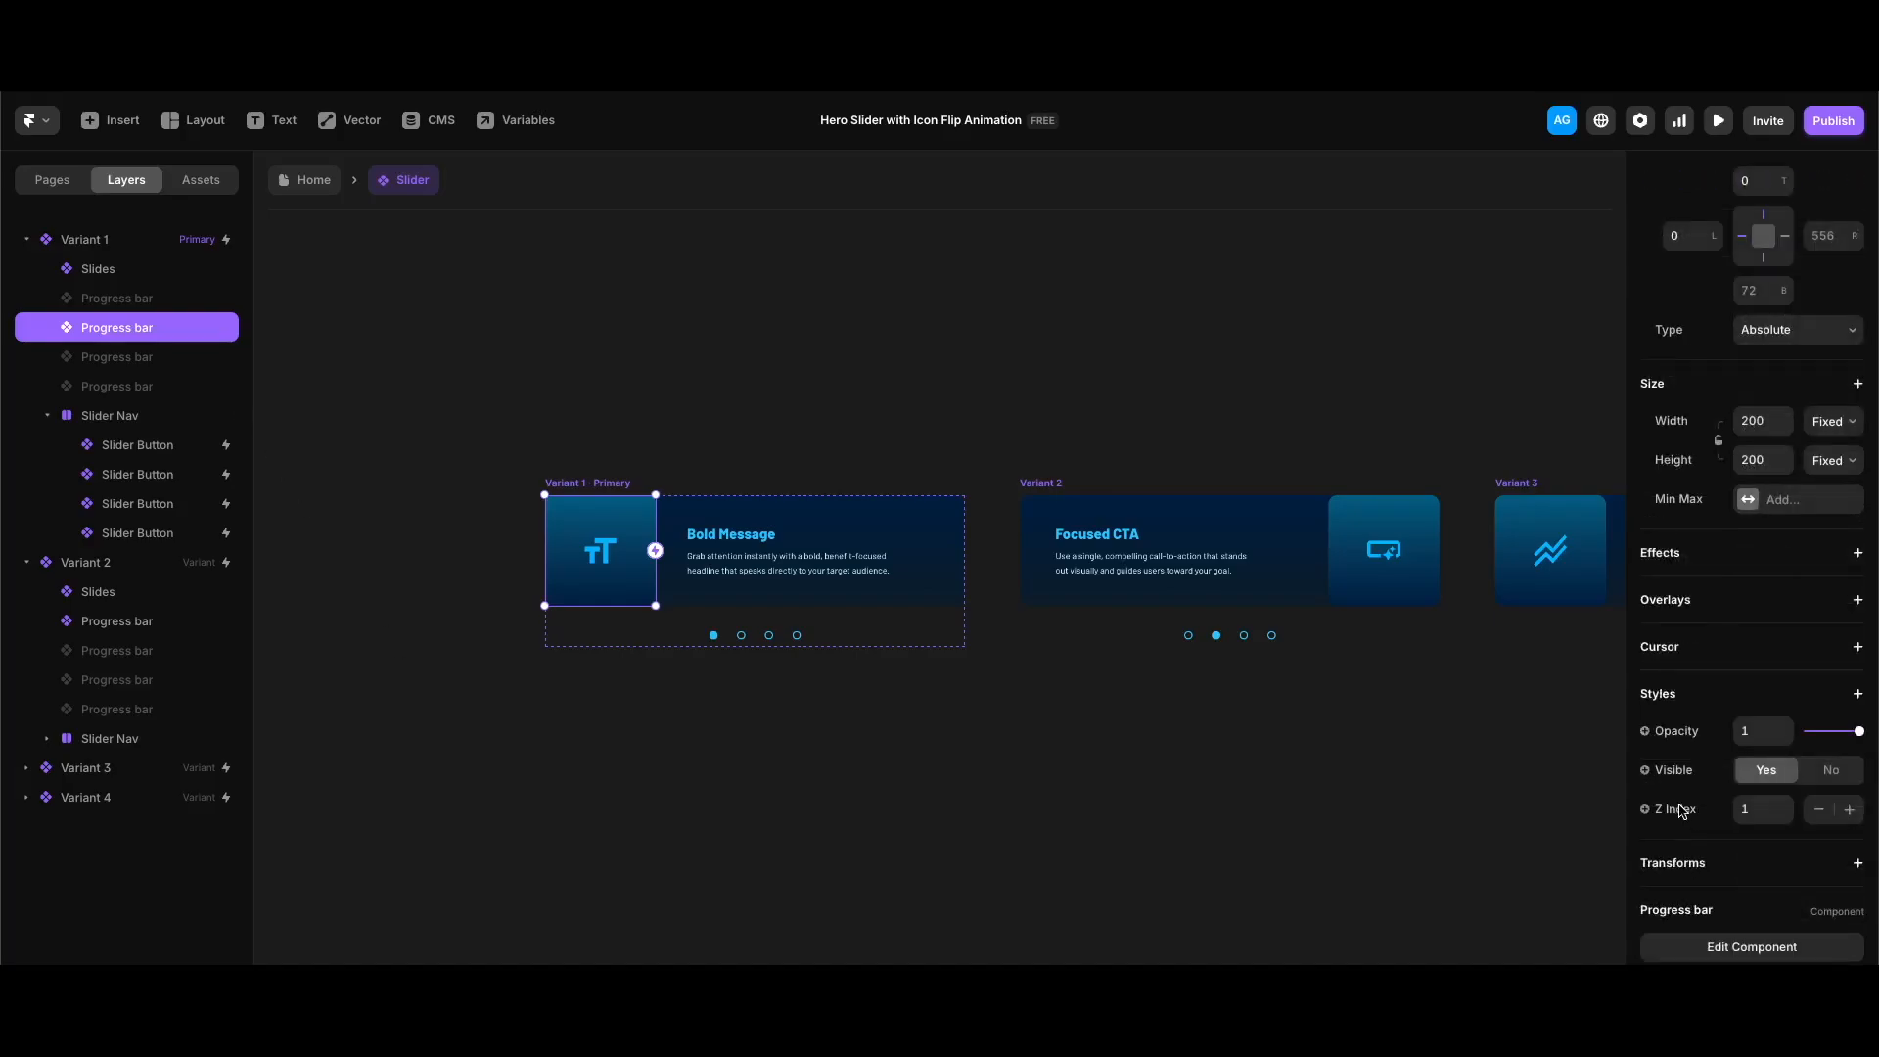
left_click(1729, 938)
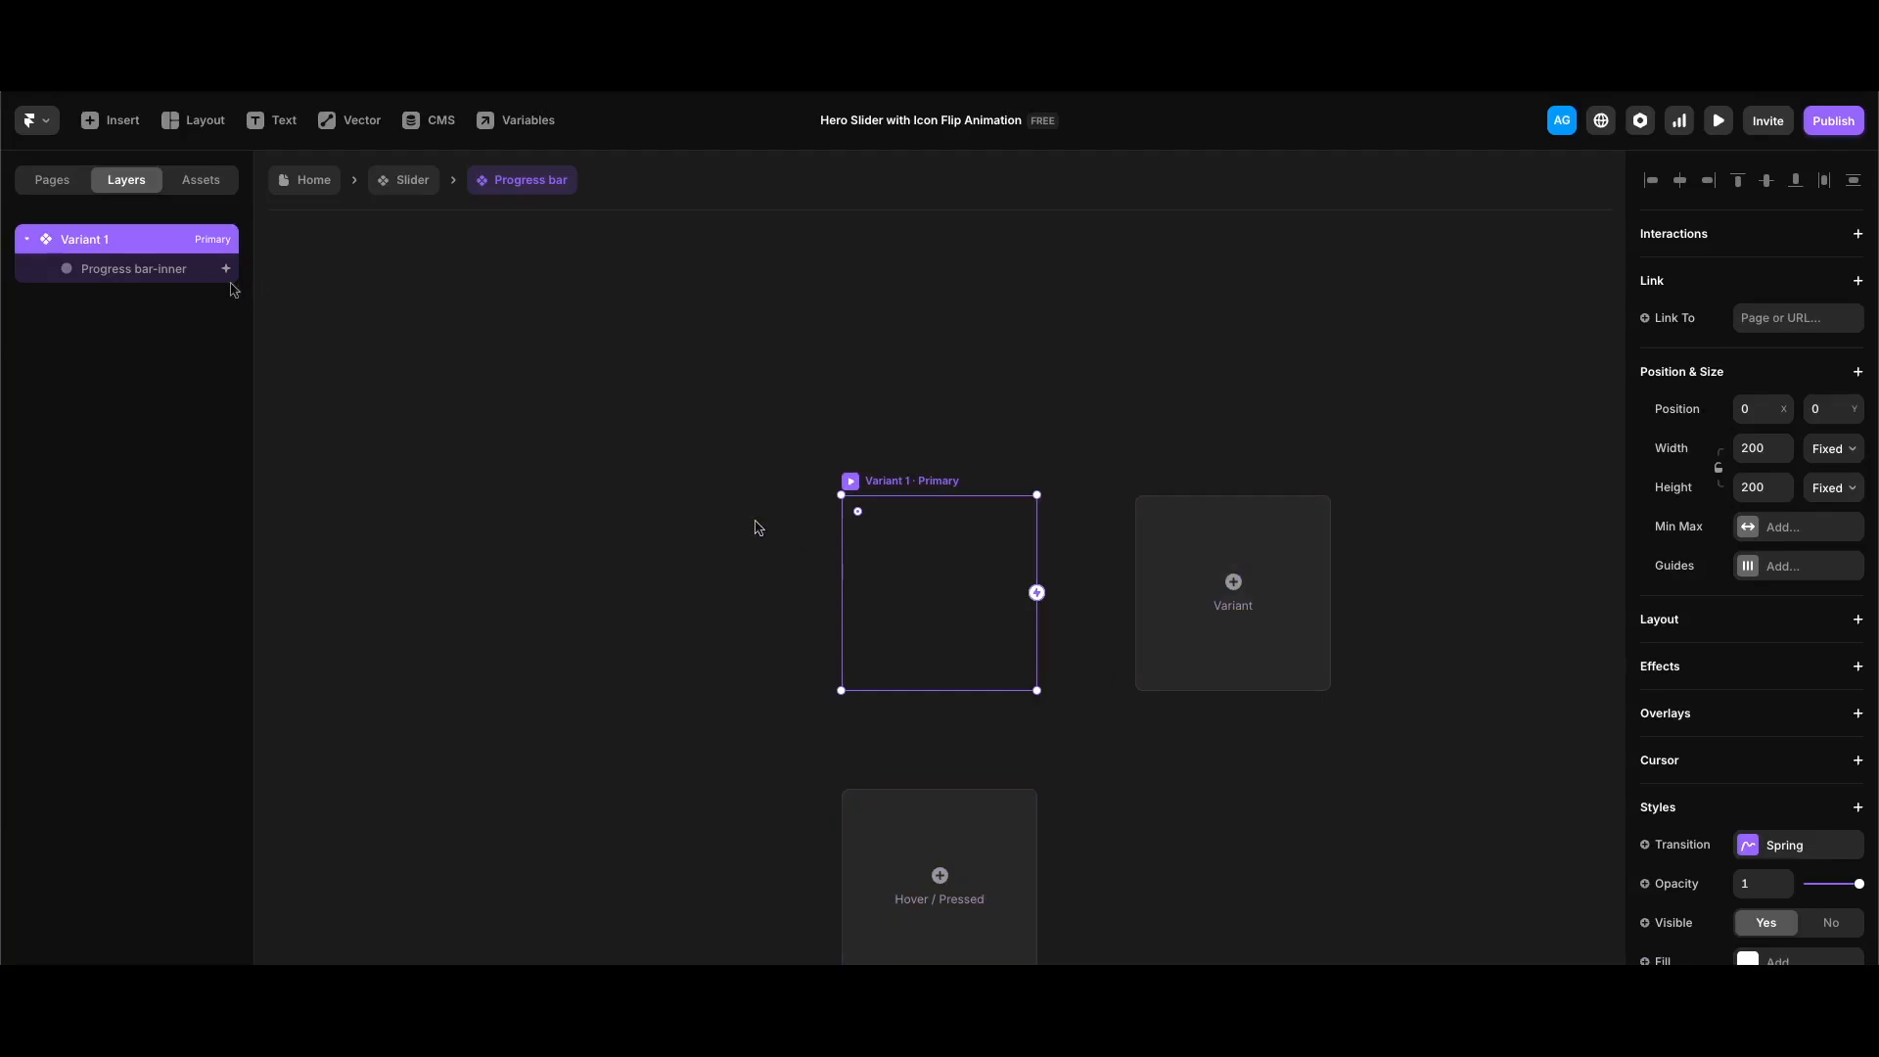
left_click(170, 270)
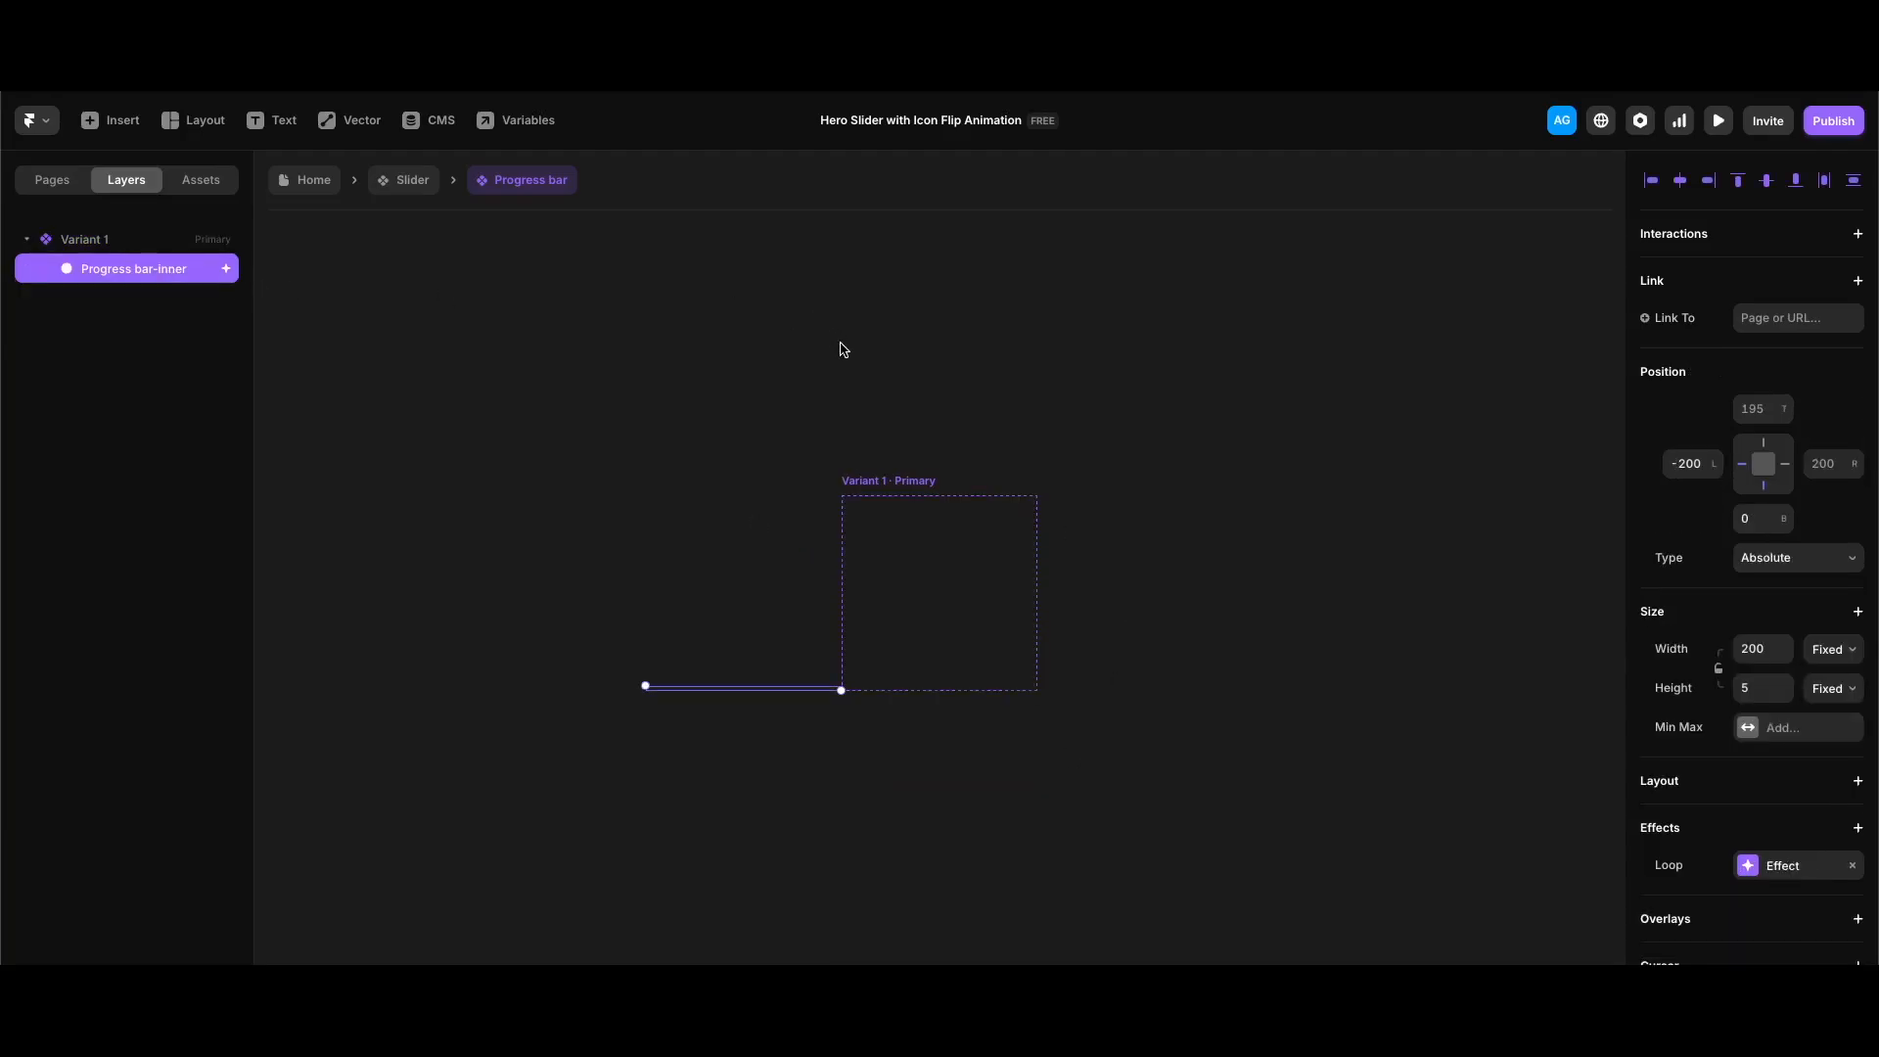
scroll(1634, 758, "down", 3)
left_click(1795, 650)
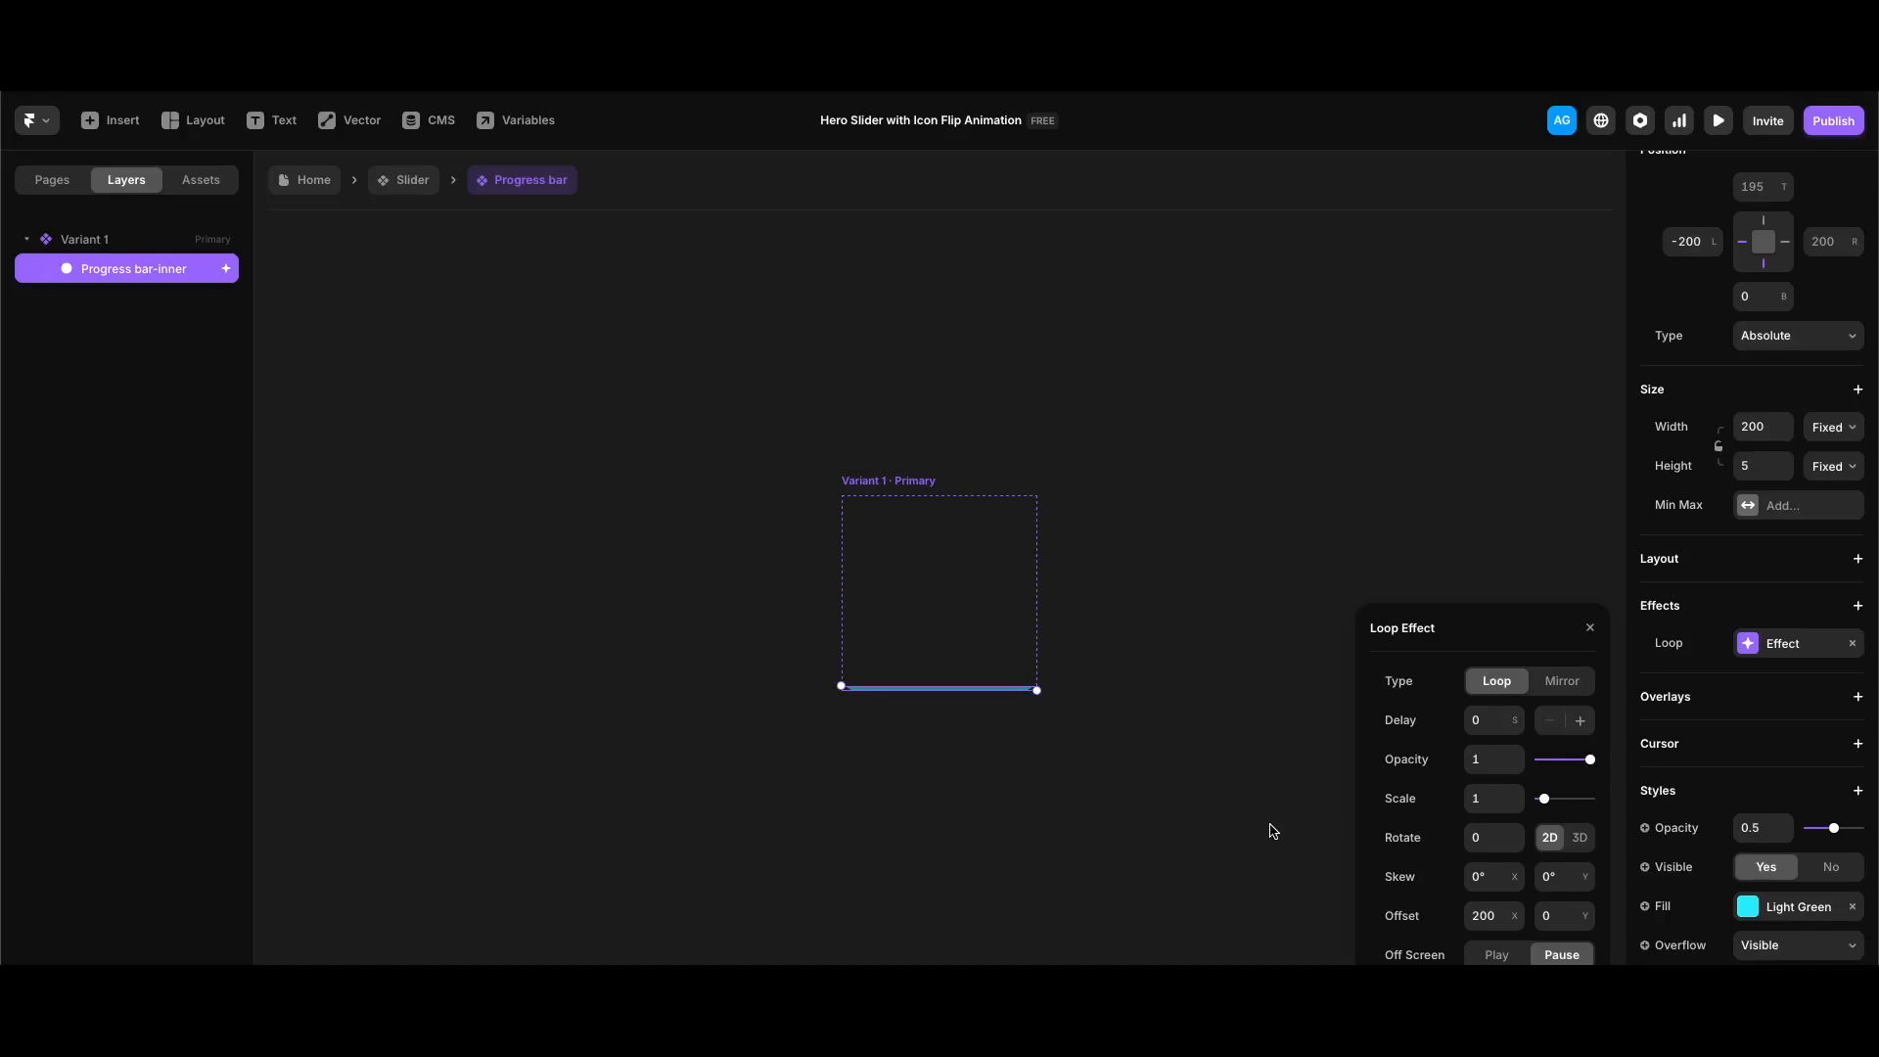
left_click(1497, 993)
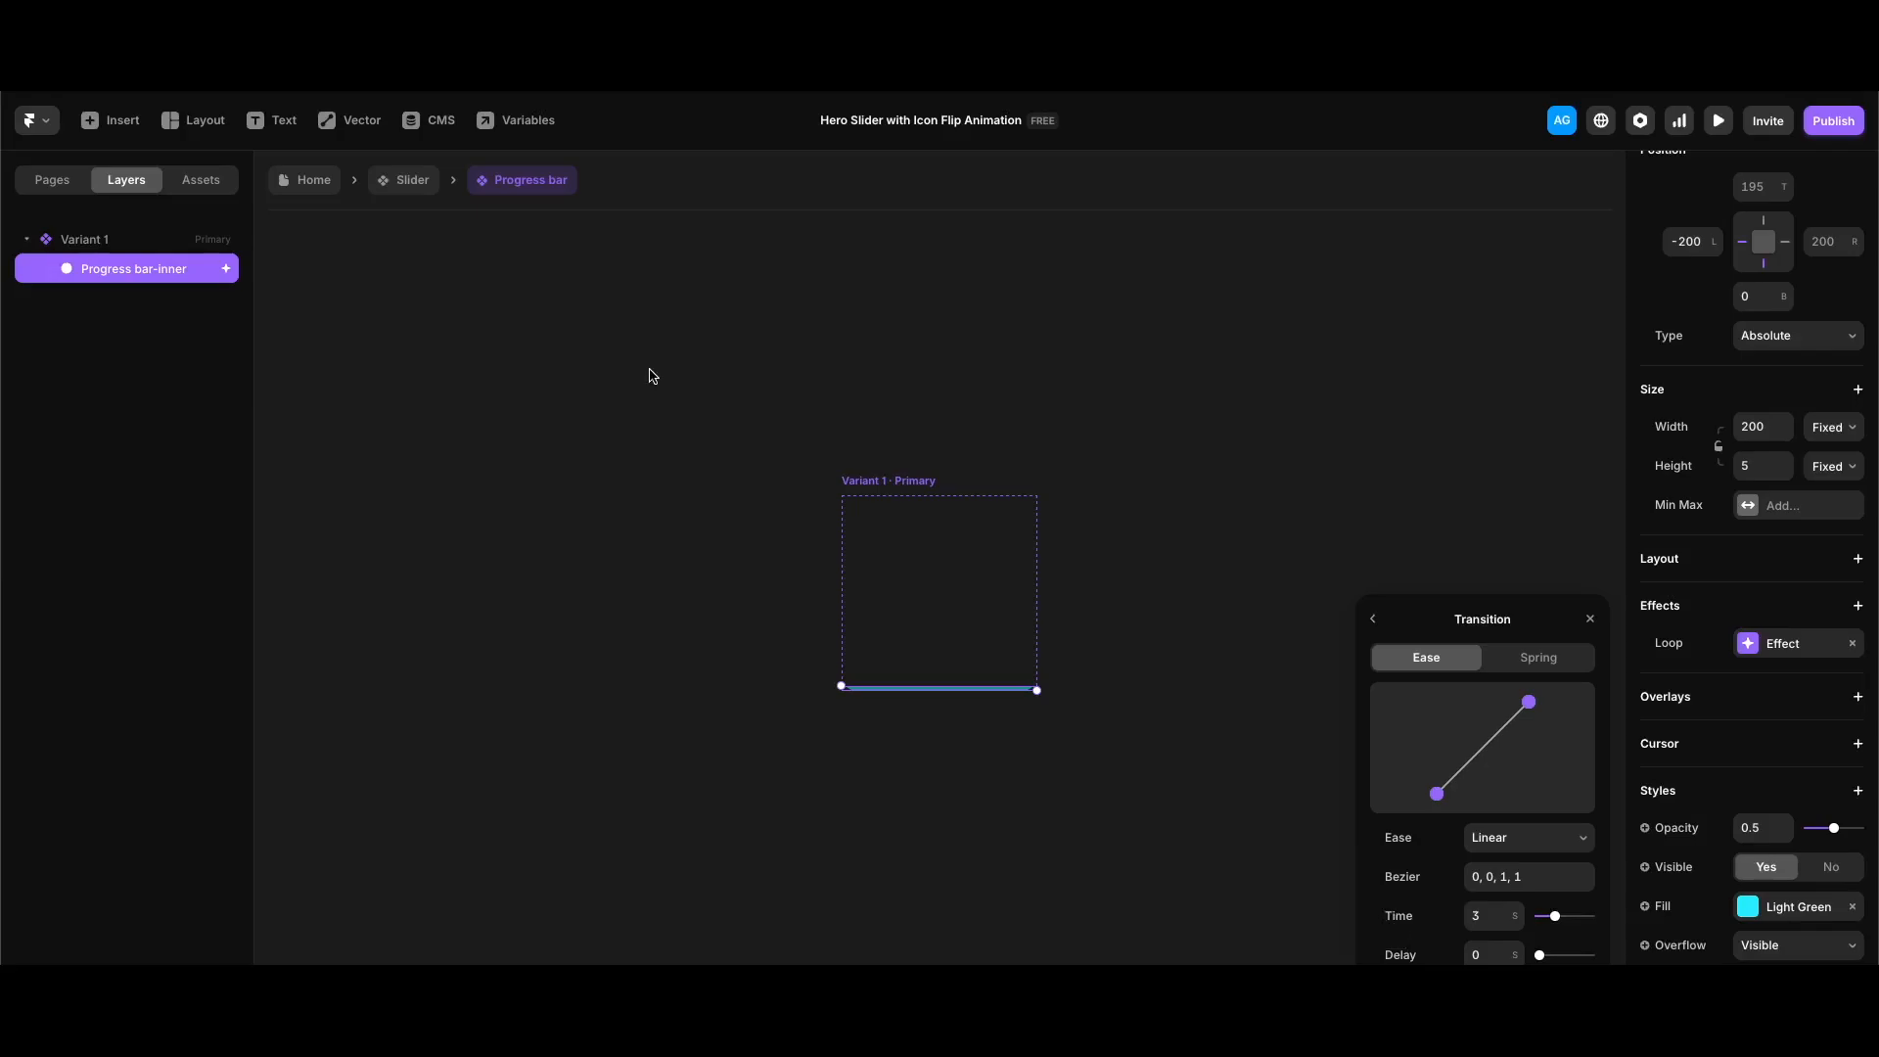
Step: Return to the Slider component and compare the visible progress bar's placement in Variant 1 and Variant 2
left_click(413, 180)
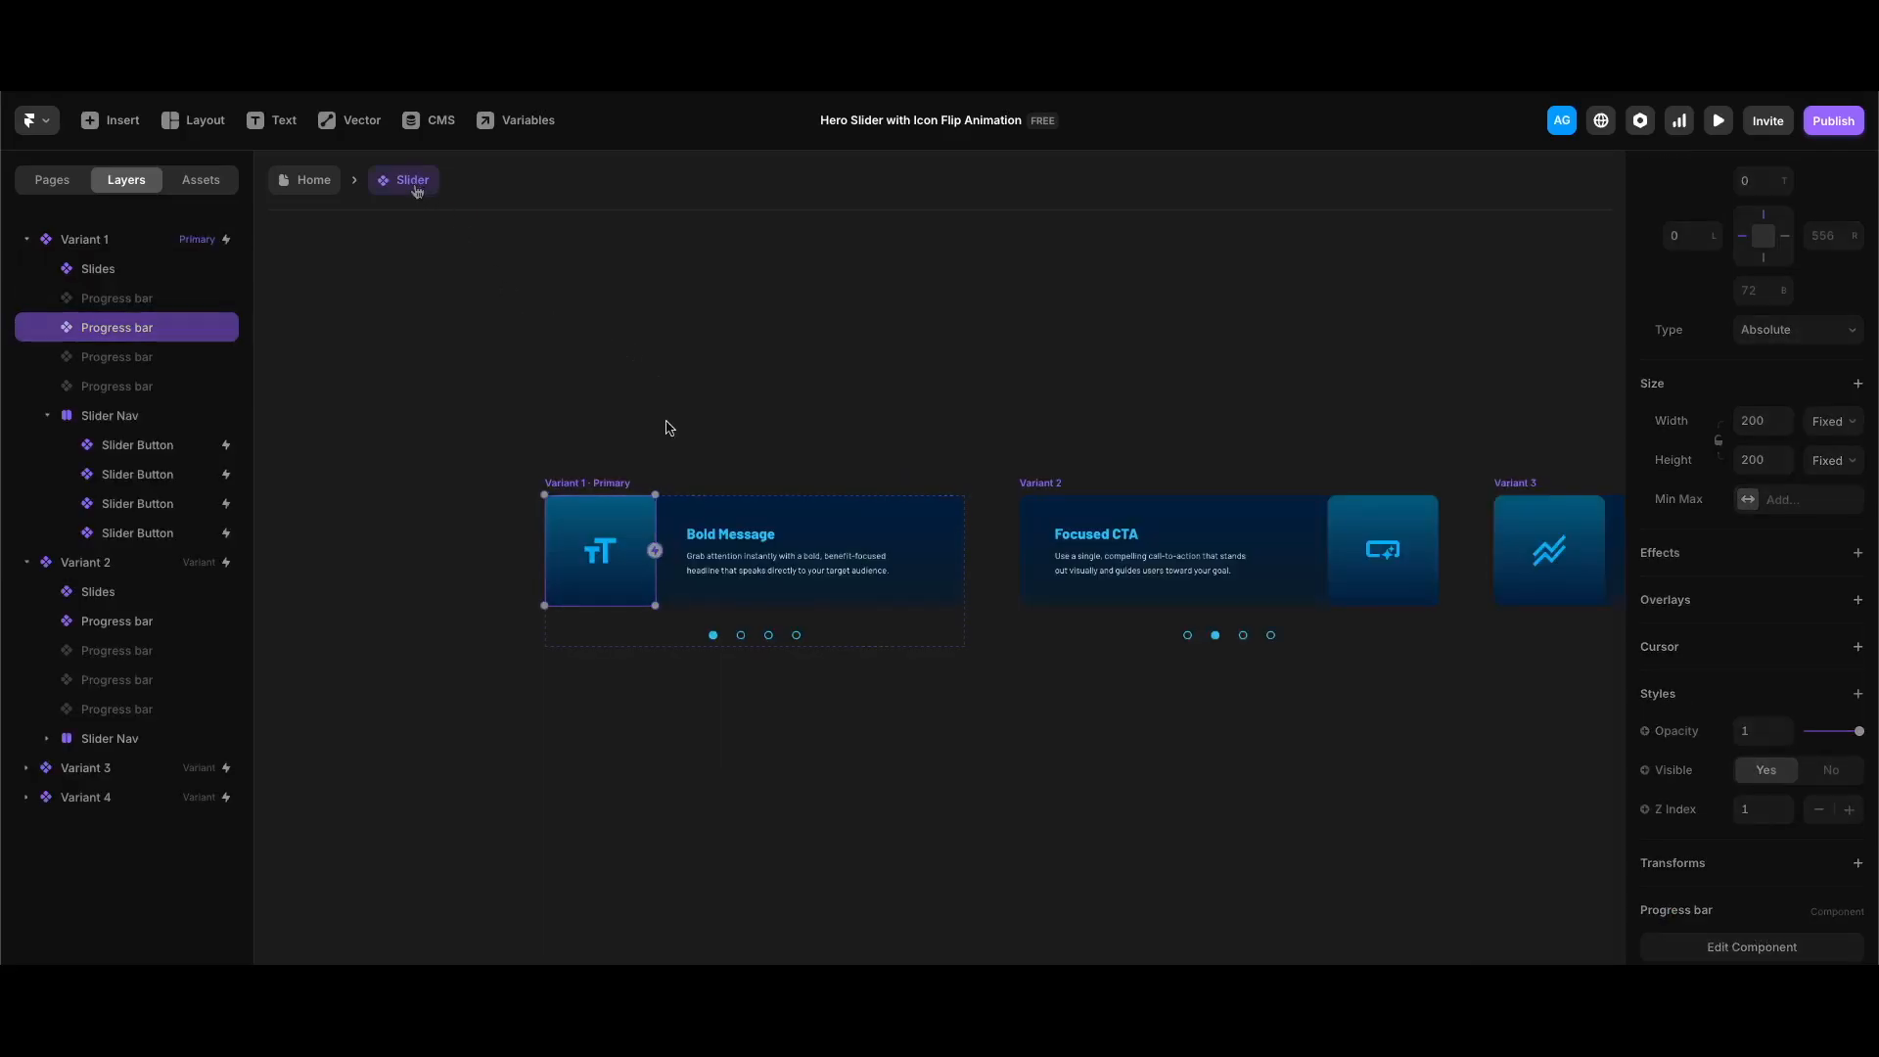
left_click(626, 518)
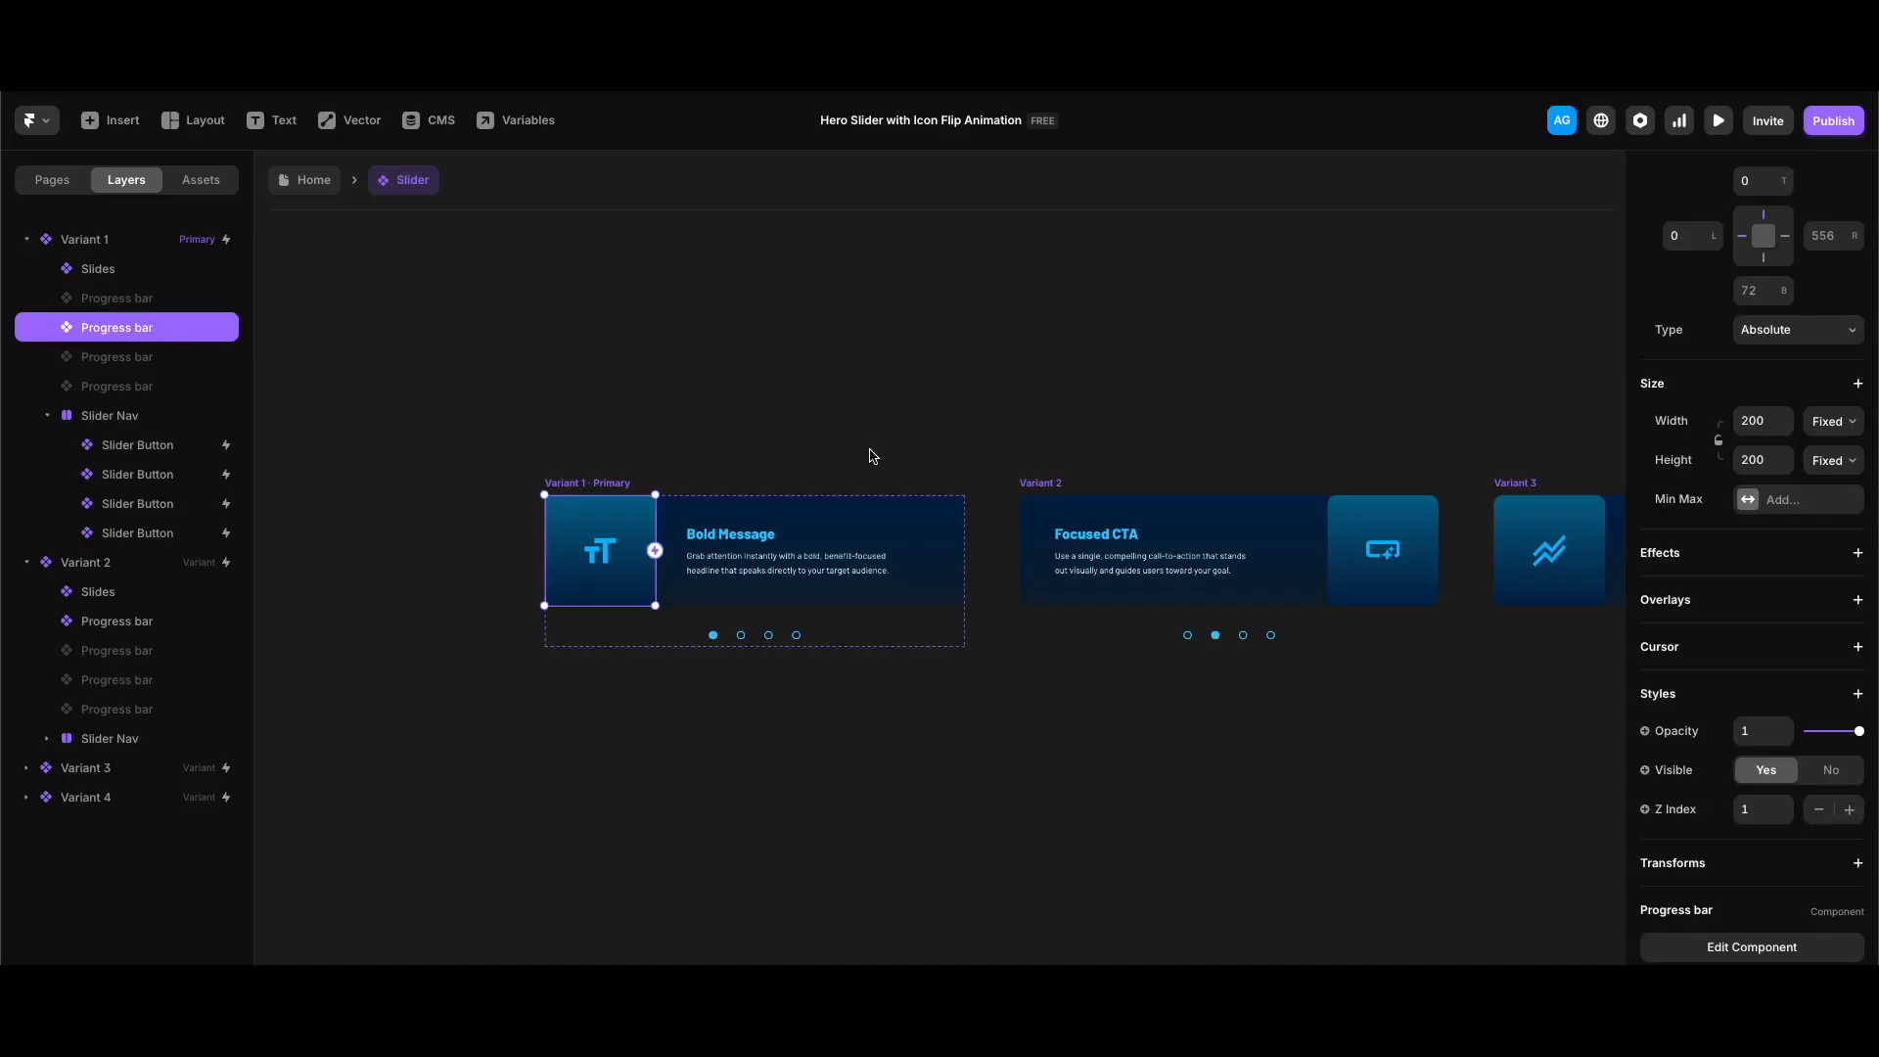
left_click(1018, 485)
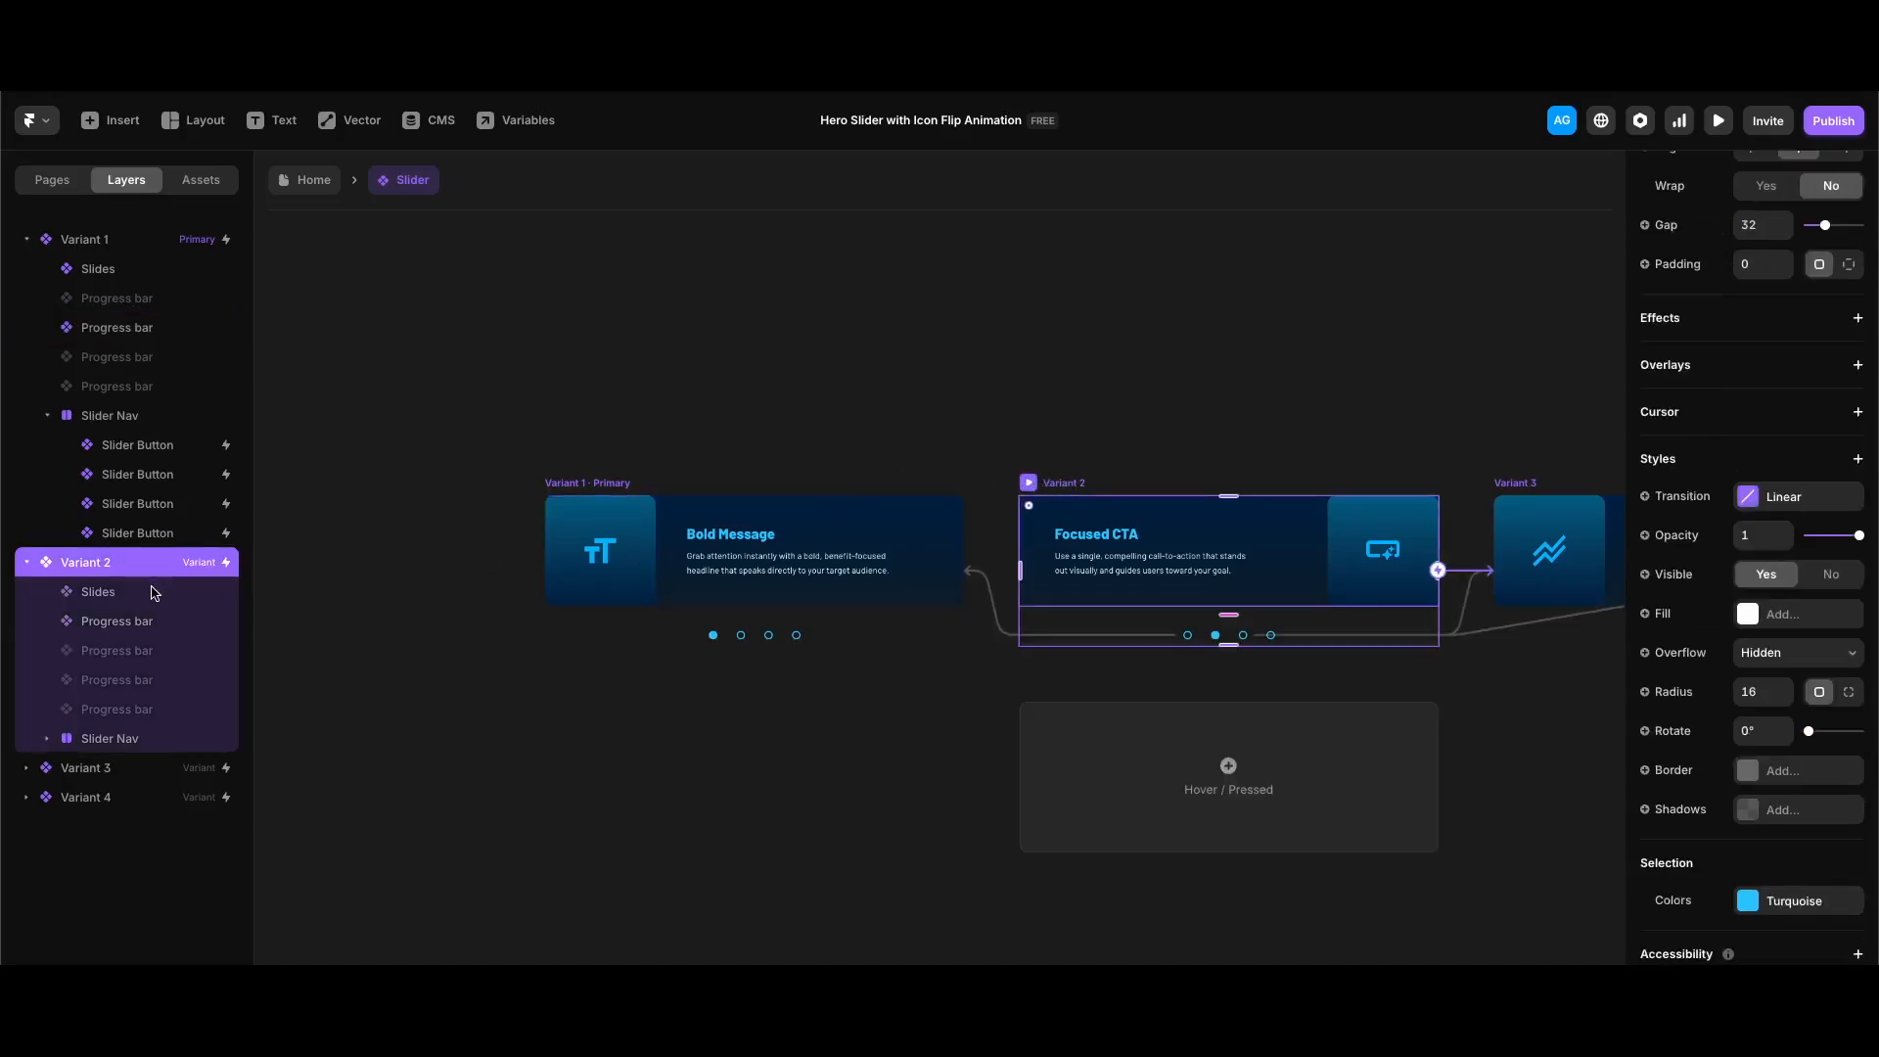
left_click(115, 621)
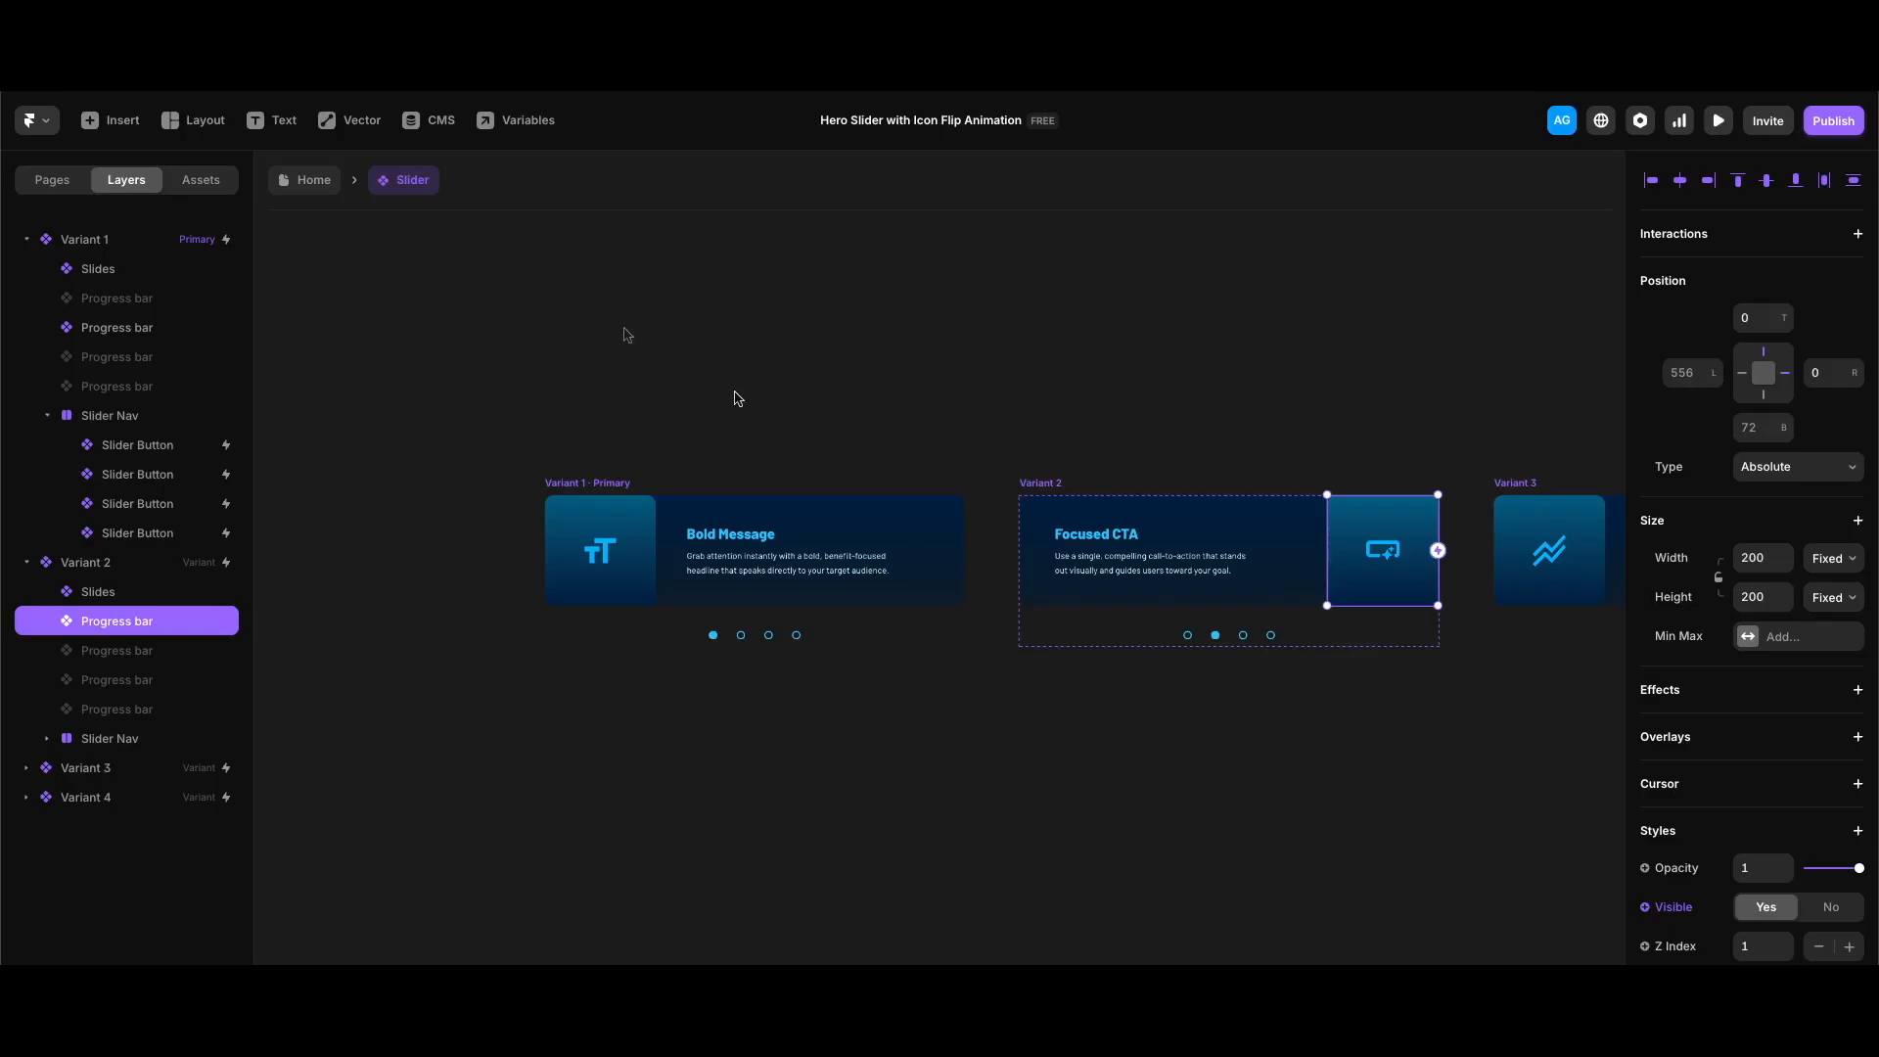
Step: Preview the Home page and test the slider by switching to the Focused CTA and Bold Message slides
left_click(305, 184)
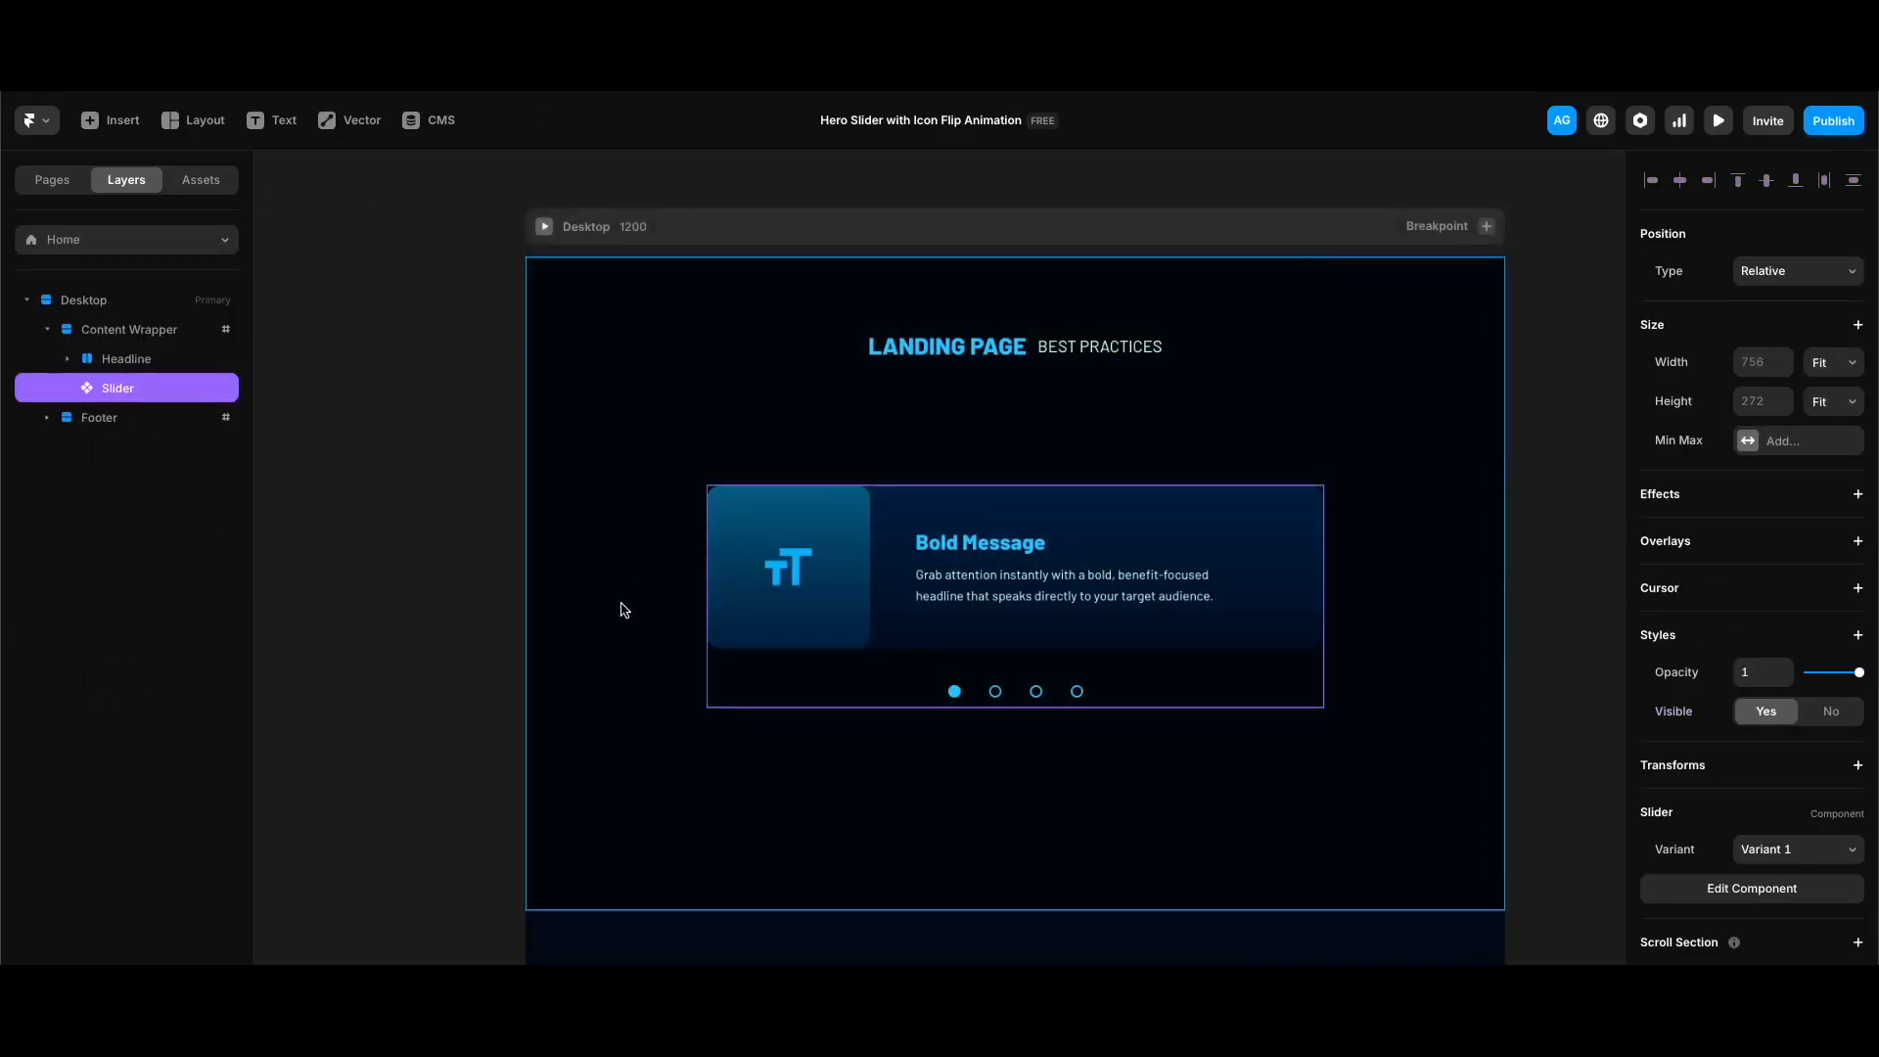
key("ctrl+p")
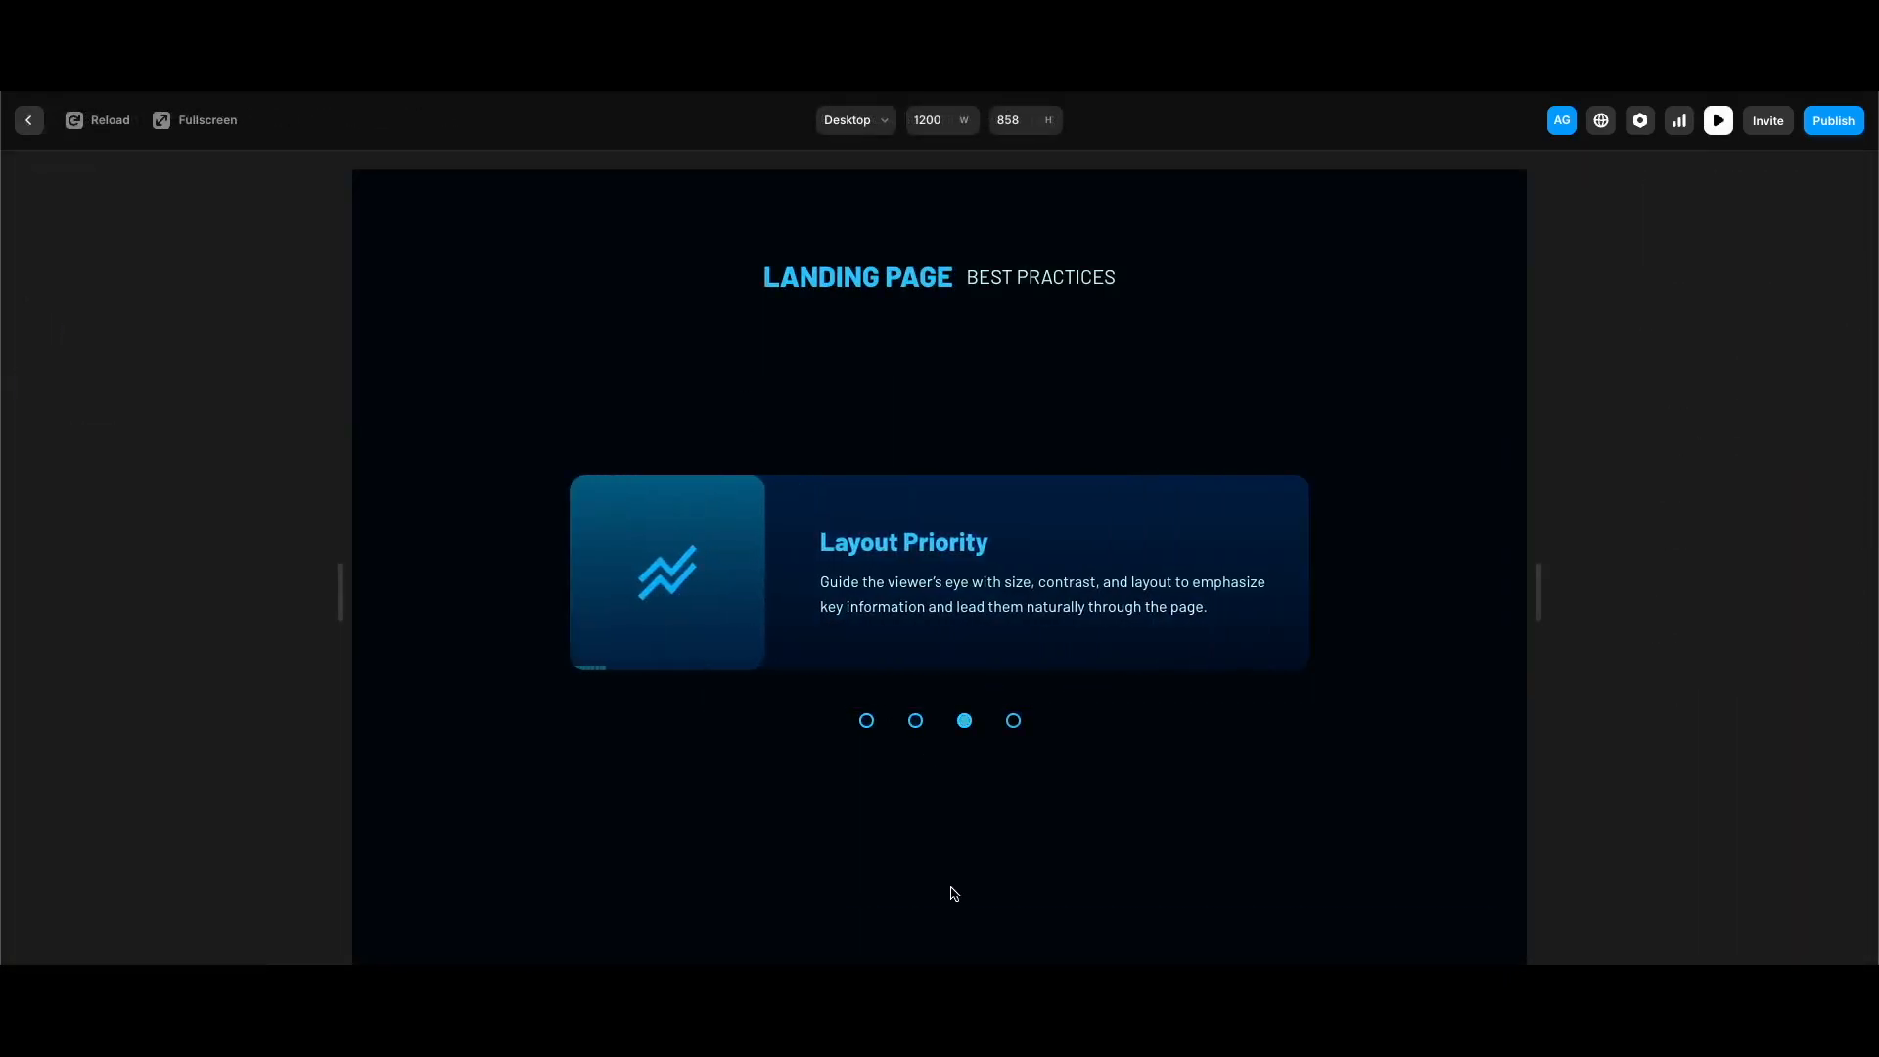
left_click(915, 720)
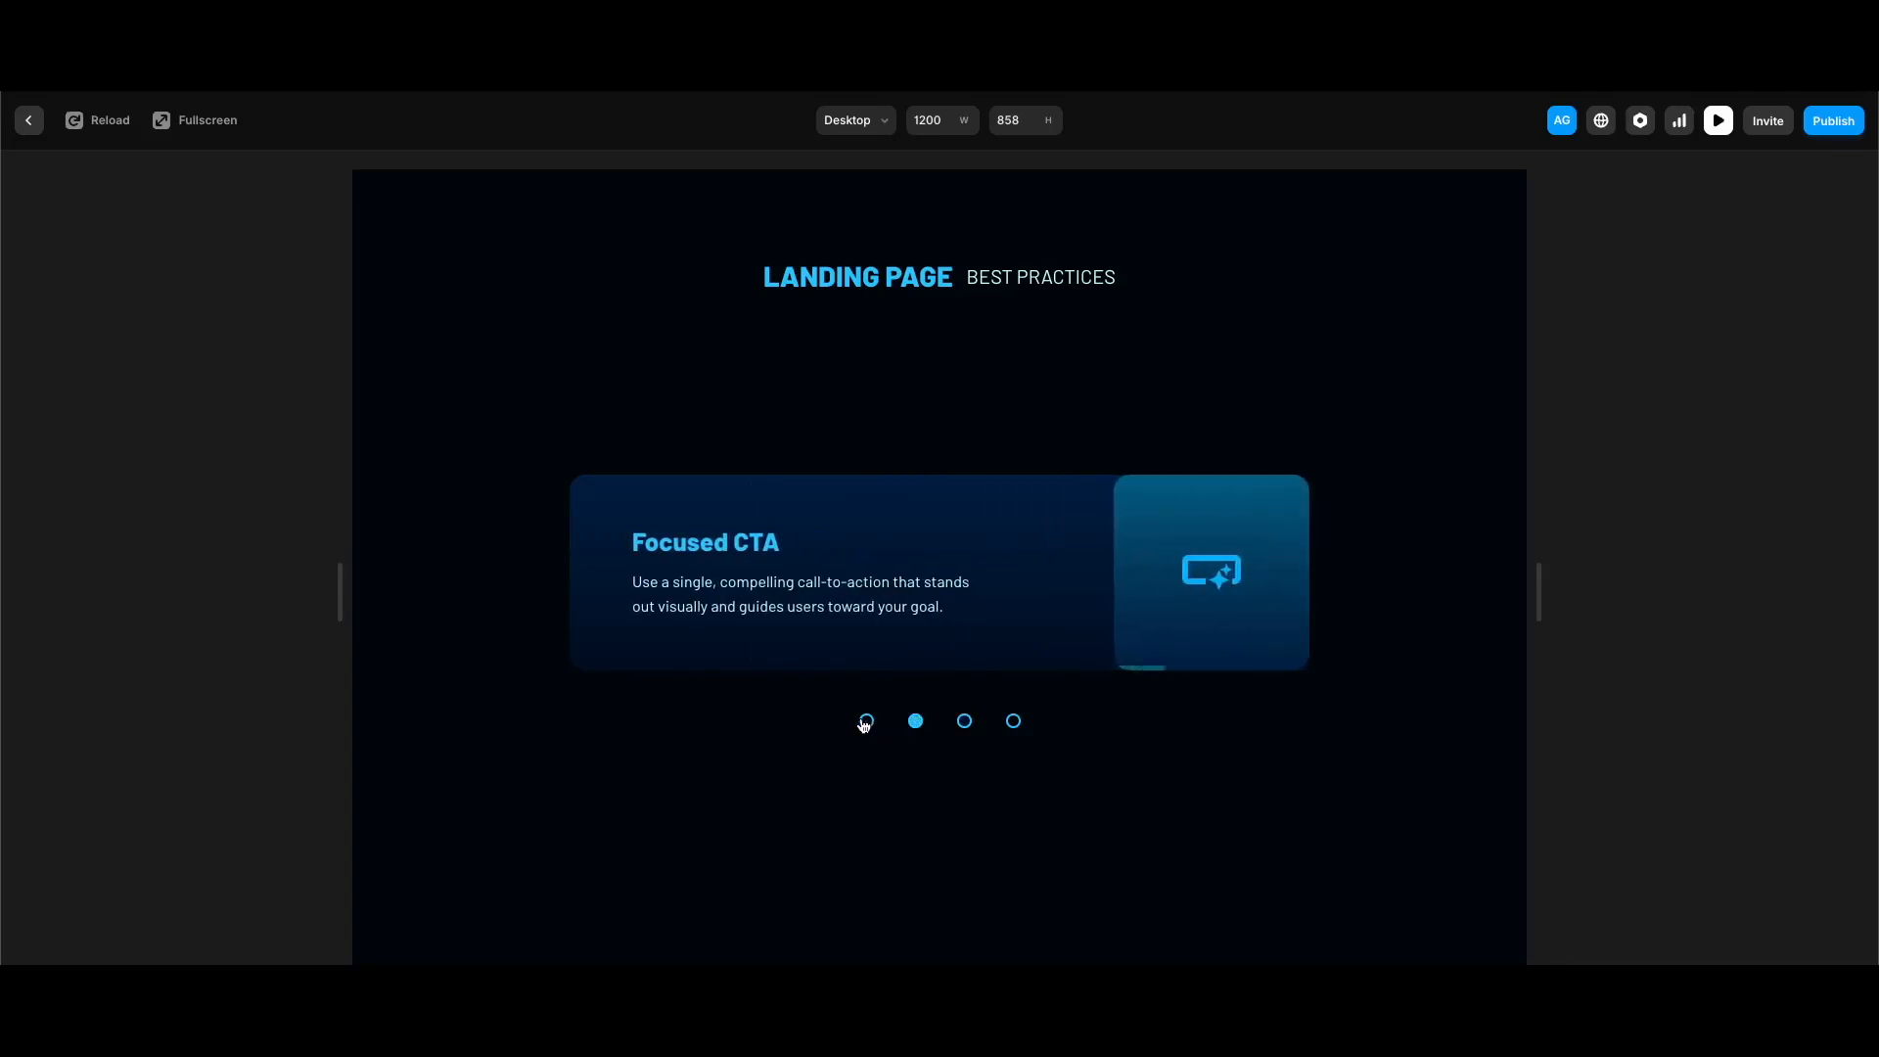
left_click(867, 721)
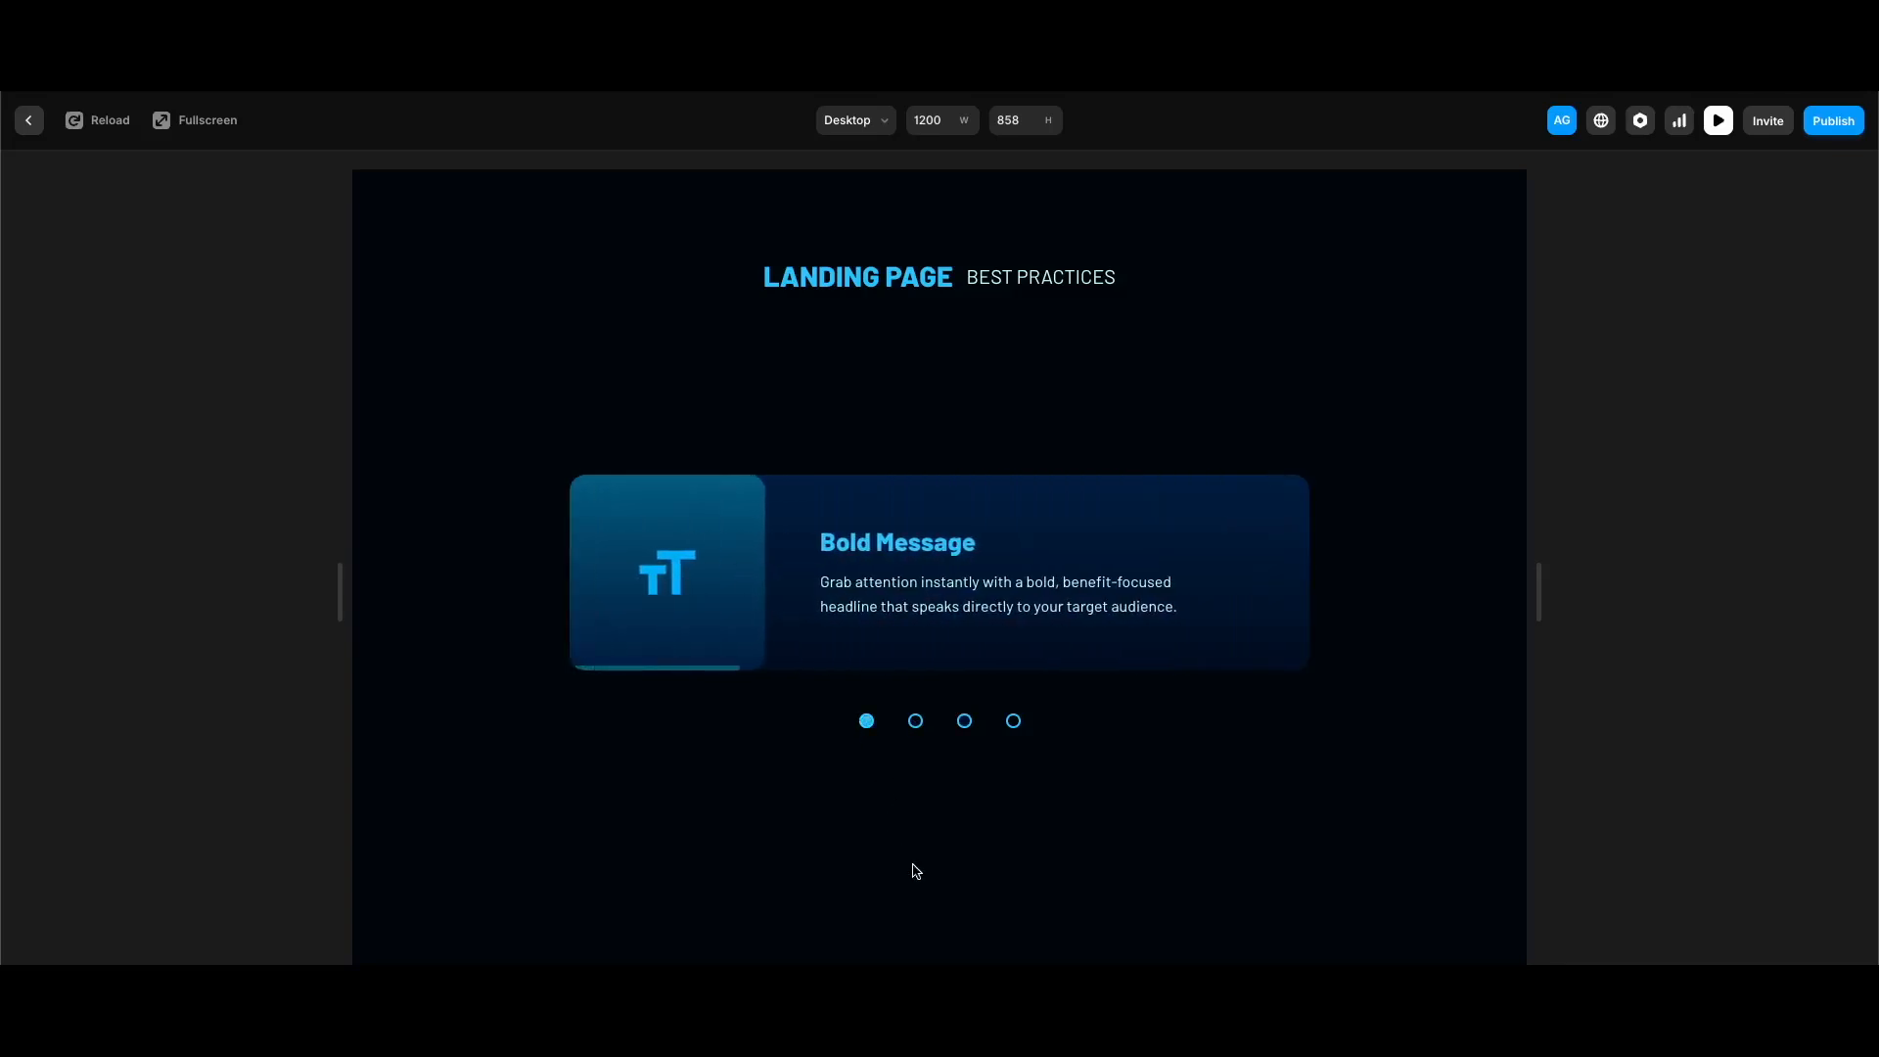